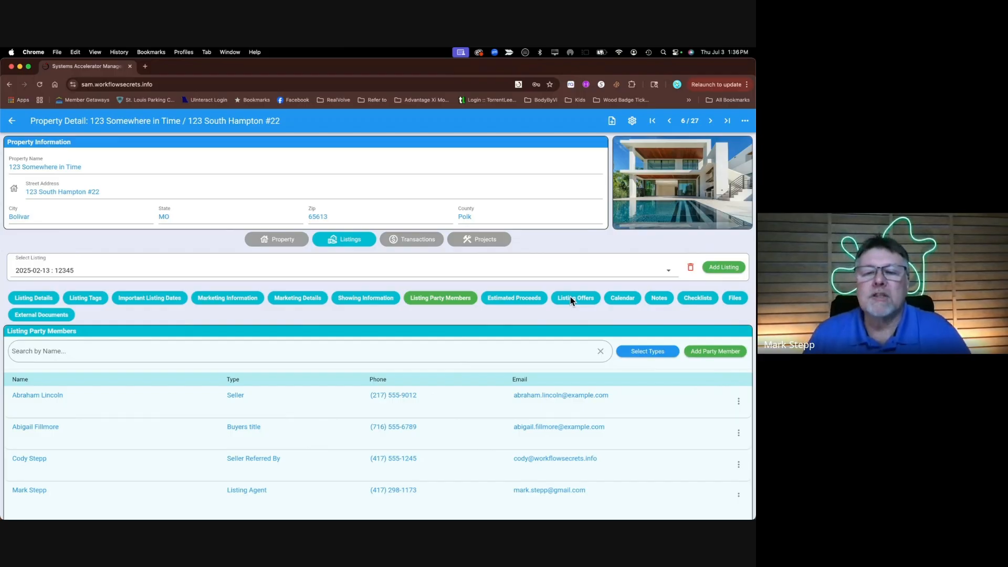
{"action": "left_click", "coordinate": [573, 298]}
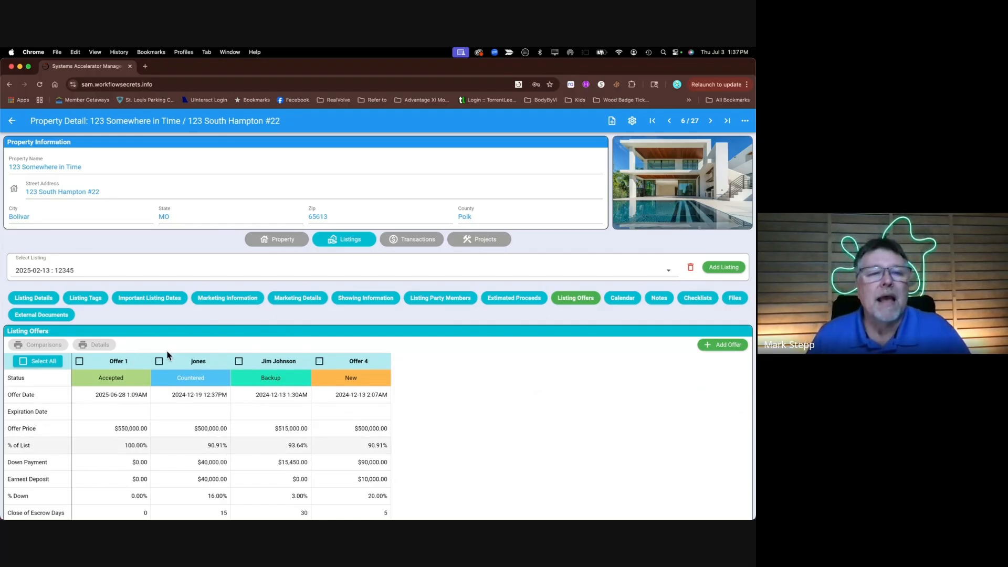
{"action": "left_click", "coordinate": [710, 123]}
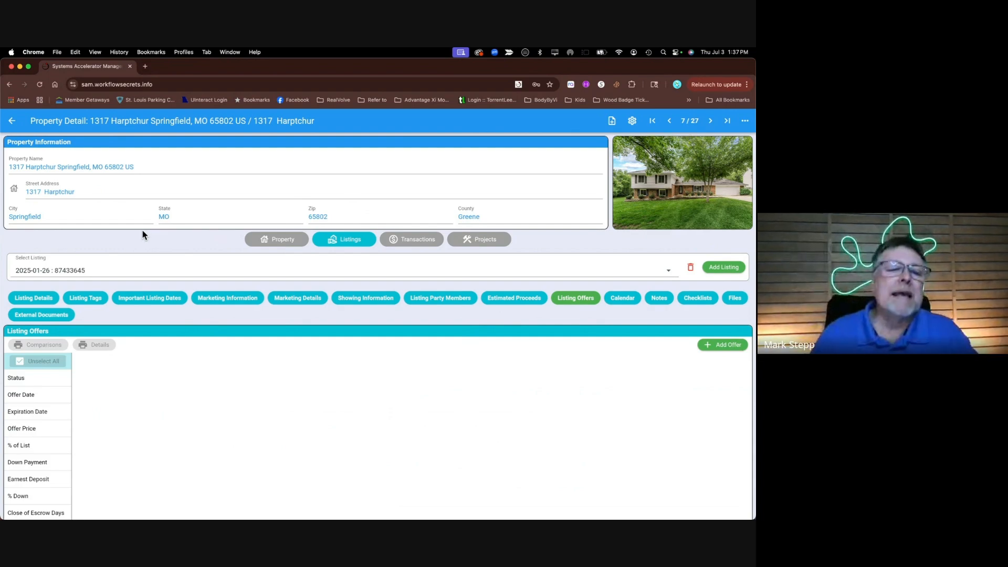
{"action": "left_click", "coordinate": [720, 345]}
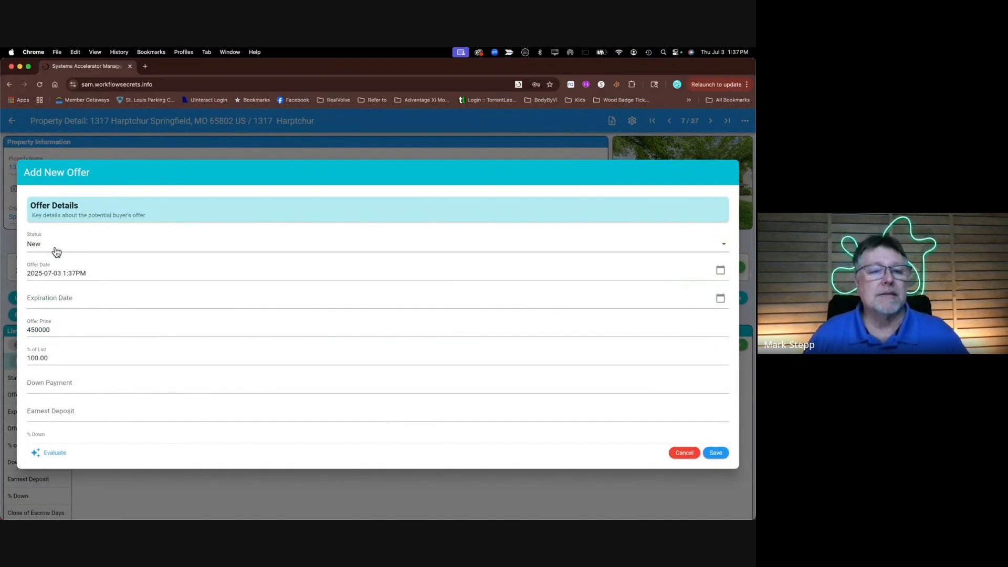
Set the offer expiration to July 7, 2025 at 5:00 PM and the offer price to 430000
{"action": "left_click", "coordinate": [74, 299]}
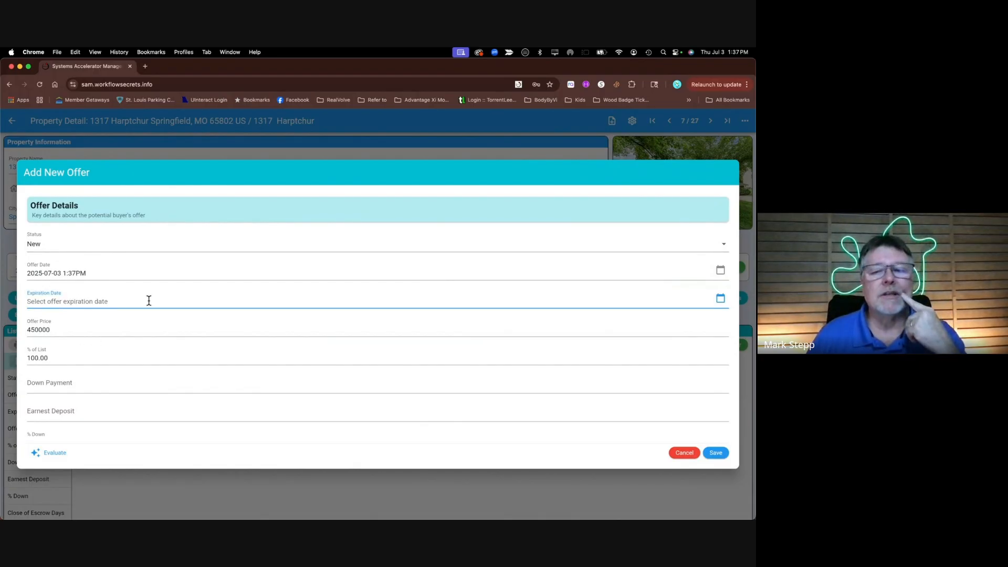
{"action": "left_click", "coordinate": [721, 299]}
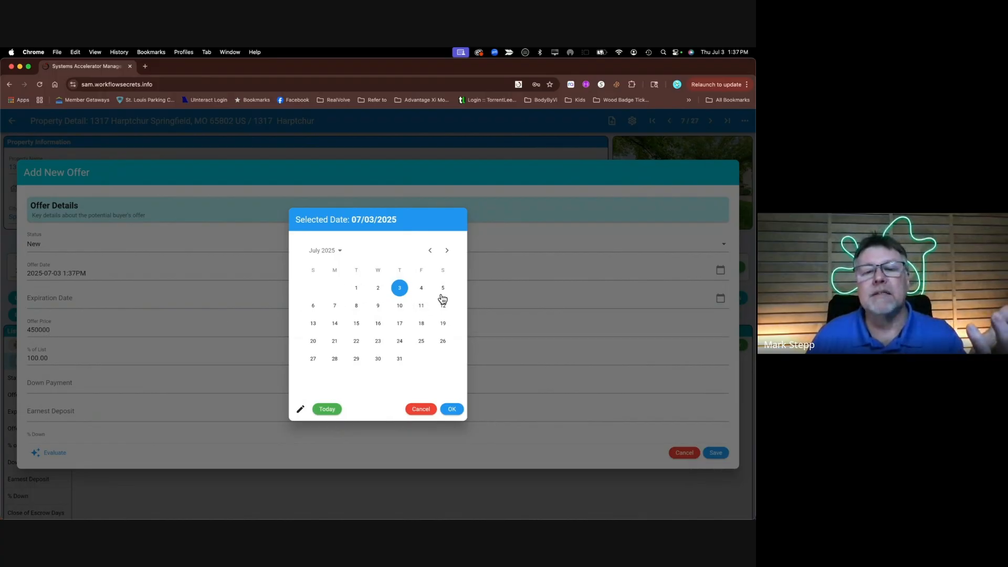
{"action": "left_click", "coordinate": [334, 307]}
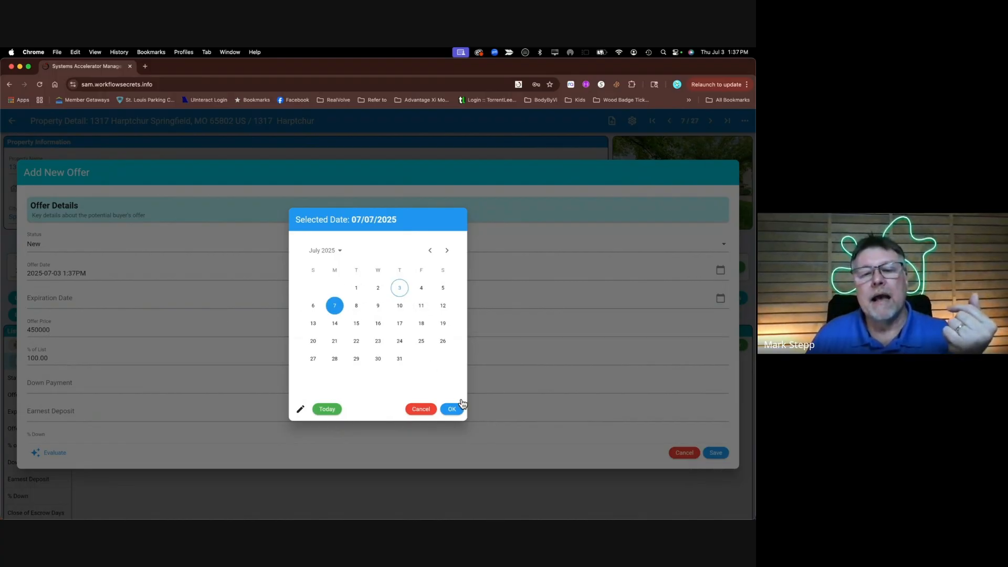
{"action": "left_click", "coordinate": [400, 289]}
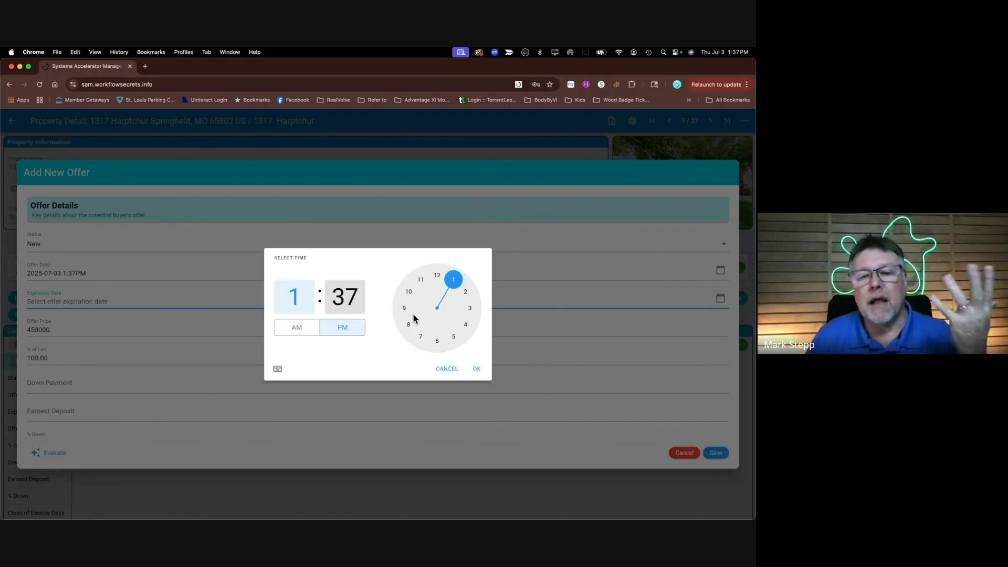
{"action": "left_click", "coordinate": [453, 337]}
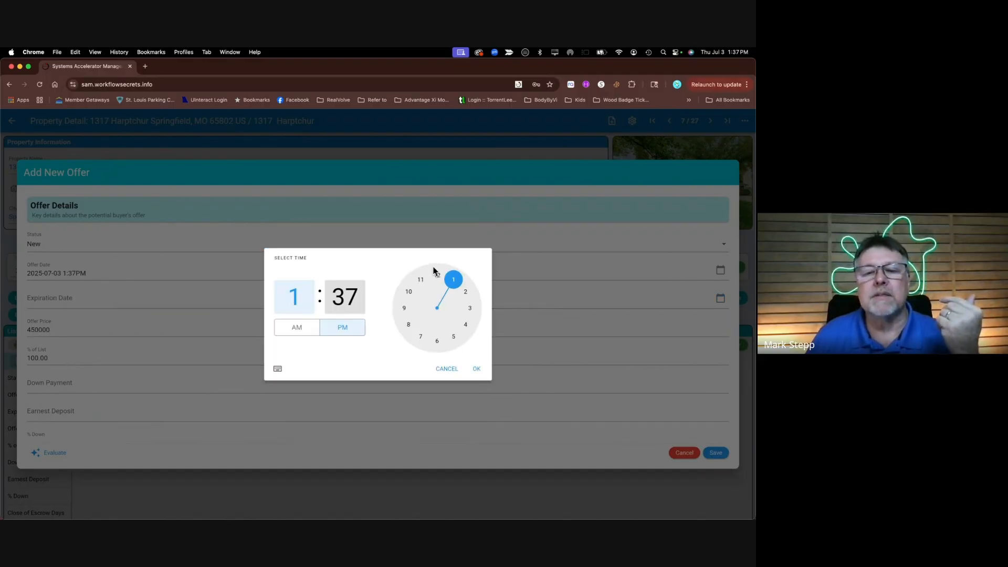
{"action": "left_click", "coordinate": [476, 368]}
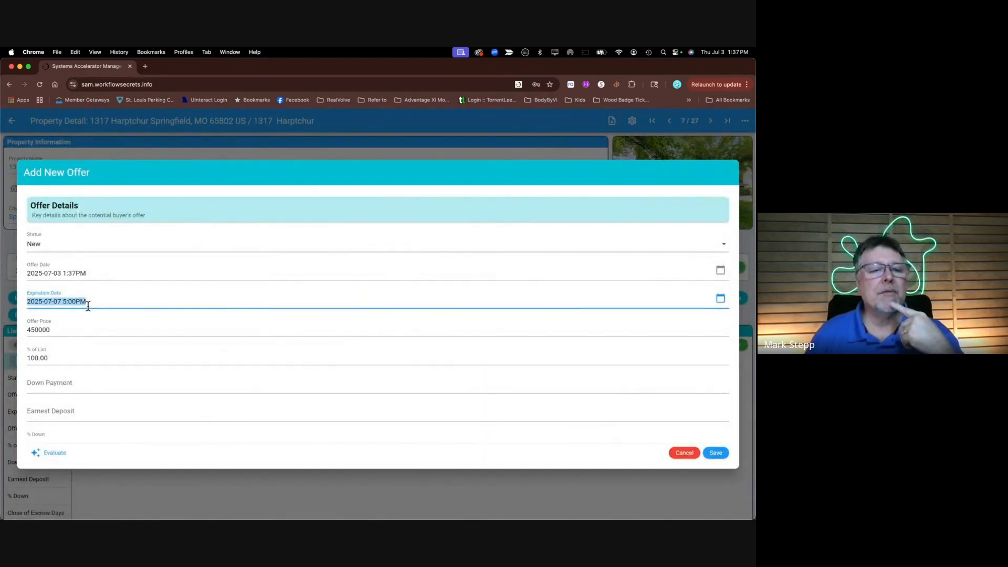
{"action": "left_click", "coordinate": [35, 331]}
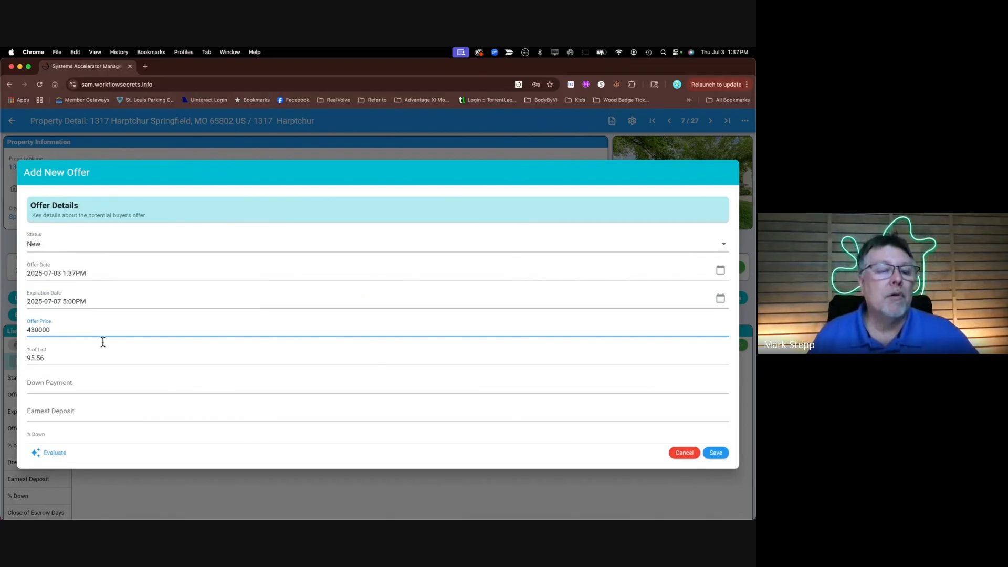
{"action": "left_click", "coordinate": [59, 357]}
Enter a down payment of 30000 and an earnest deposit of 3000
{"action": "scroll", "coordinate": [97, 378], "scroll_direction": "down", "scroll_amount": 3}
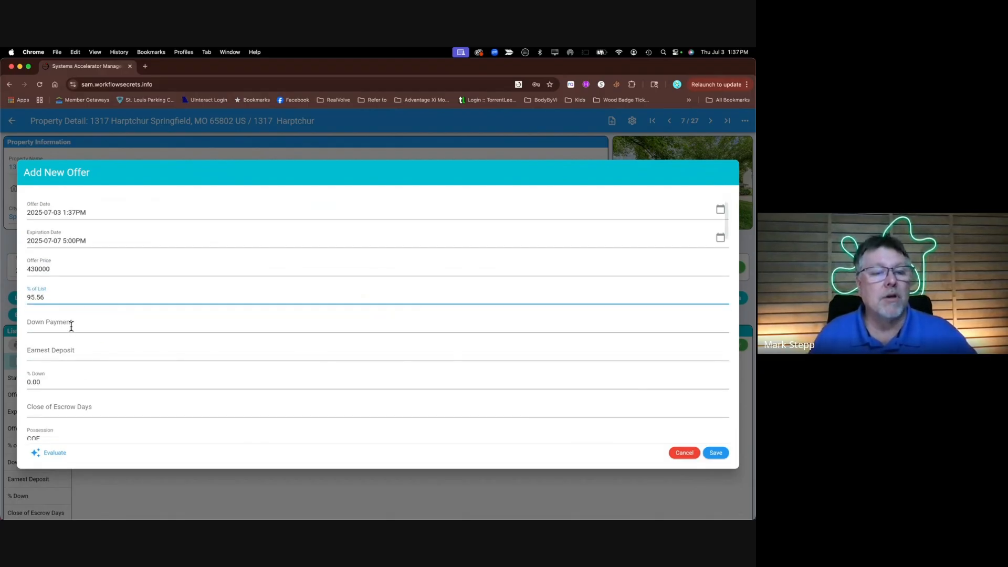
{"action": "left_click", "coordinate": [71, 326]}
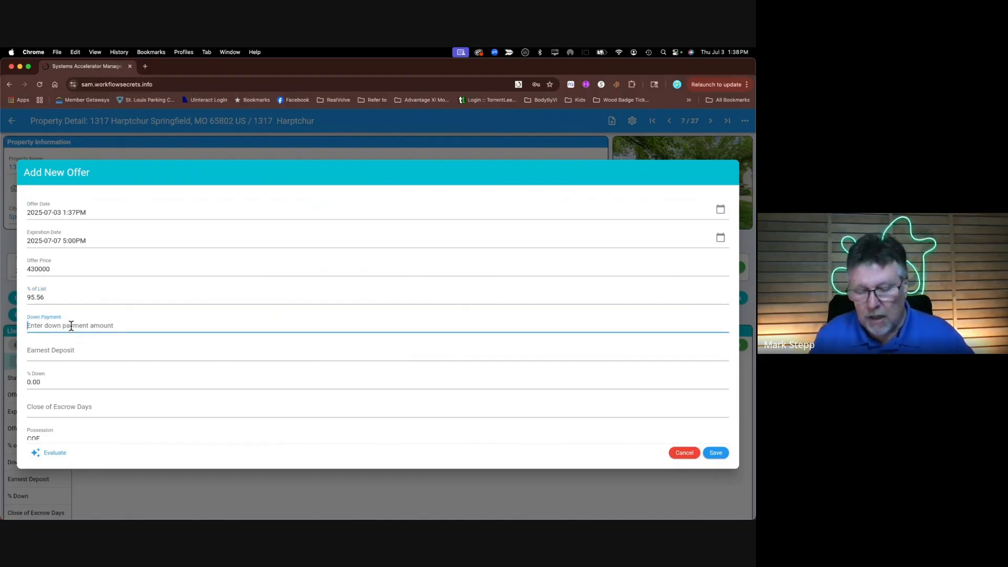
{"action": "type", "text": "3000"}
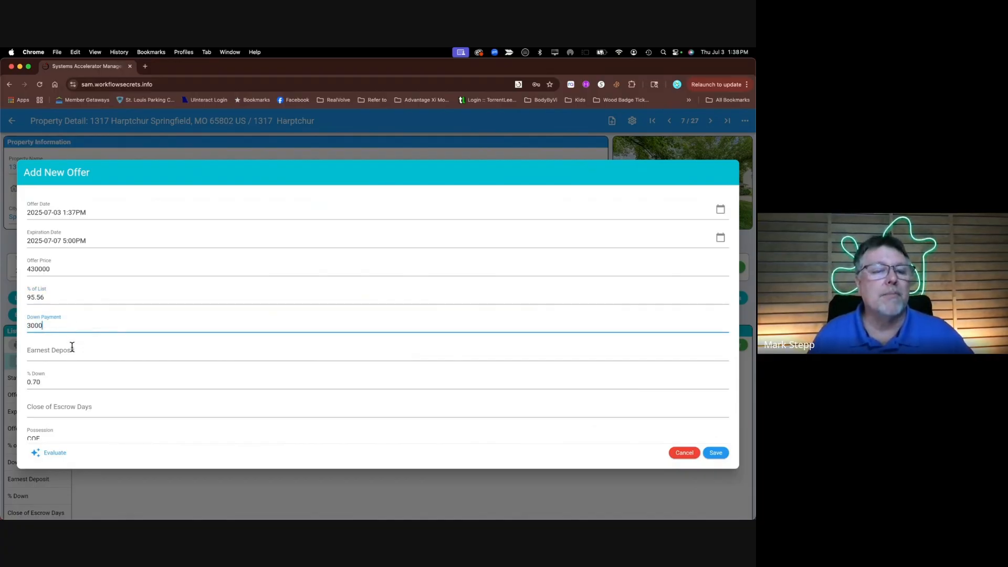
{"action": "key", "text": "Tab"}
{"action": "left_click", "coordinate": [65, 327]}
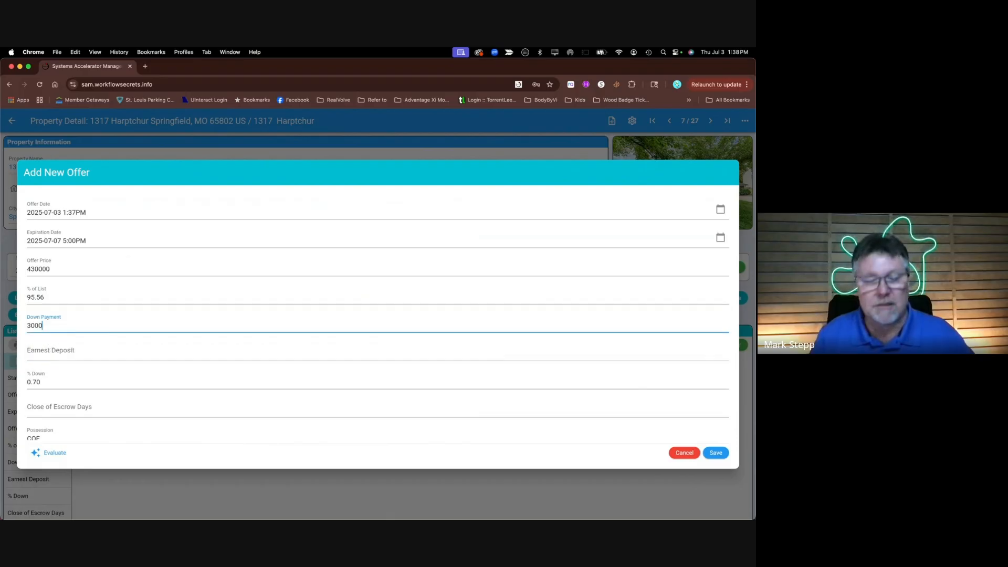
{"action": "type", "text": "0"}
{"action": "left_click", "coordinate": [64, 350]}
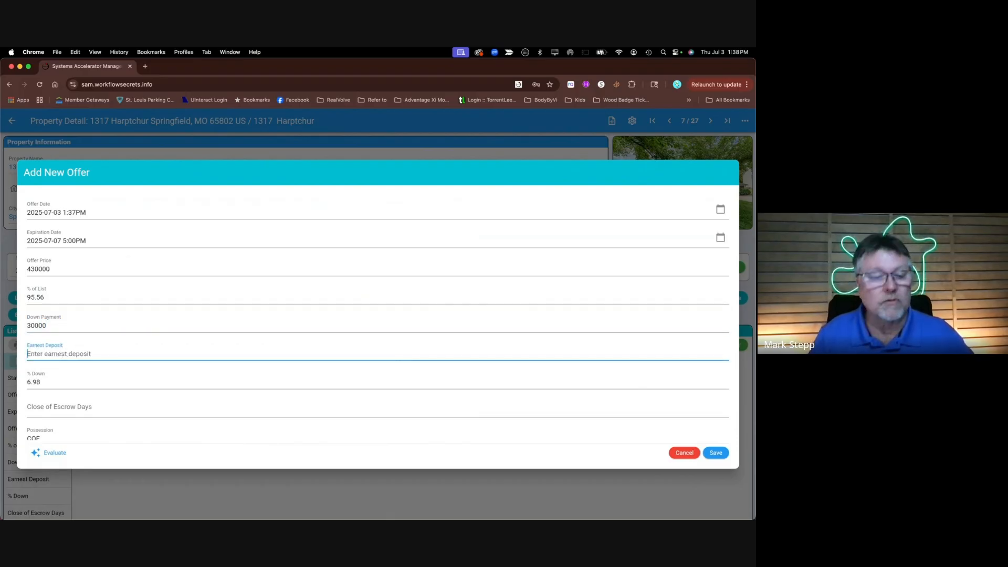
{"action": "type", "text": "3000"}
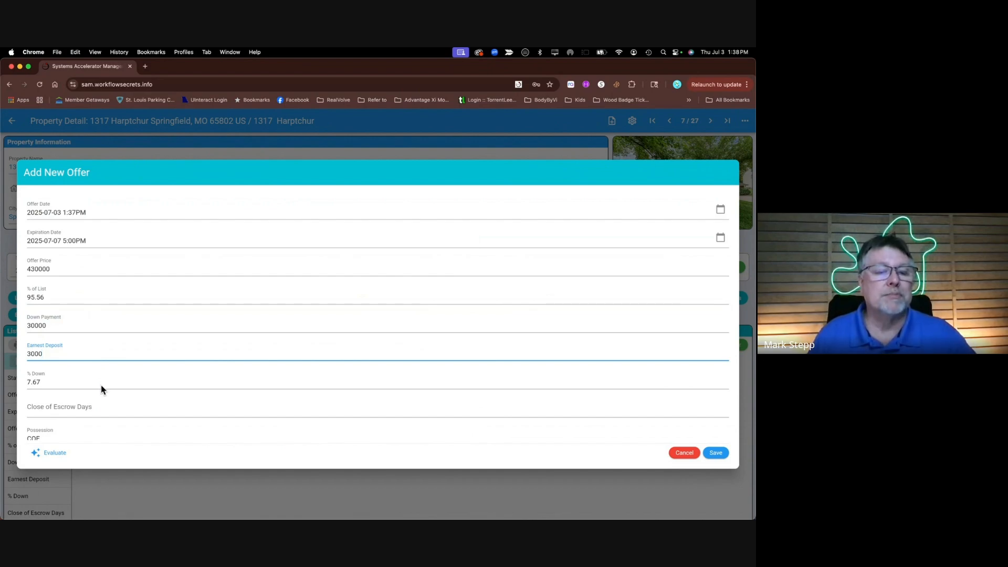
{"action": "scroll", "coordinate": [137, 410], "scroll_direction": "down", "scroll_amount": 3}
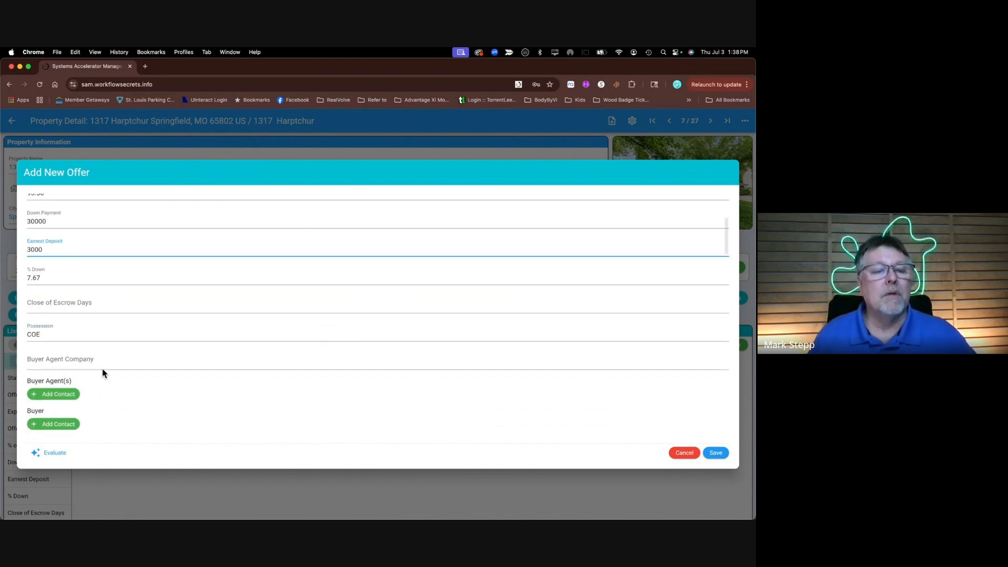
{"action": "scroll", "coordinate": [157, 404], "scroll_direction": "down", "scroll_amount": 3}
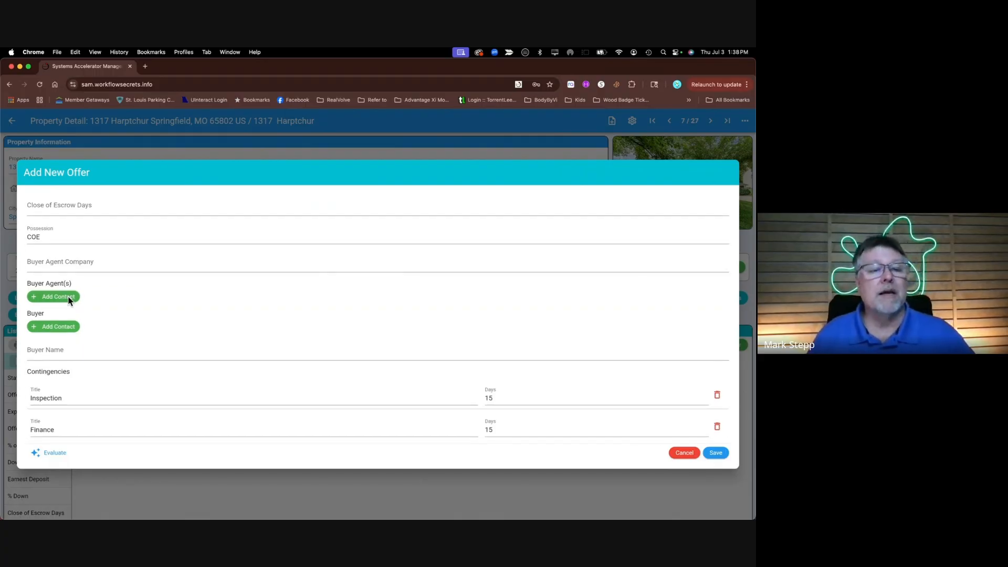
Search the contacts and attach the matching one as the buyer's agent
{"action": "left_click", "coordinate": [68, 297]}
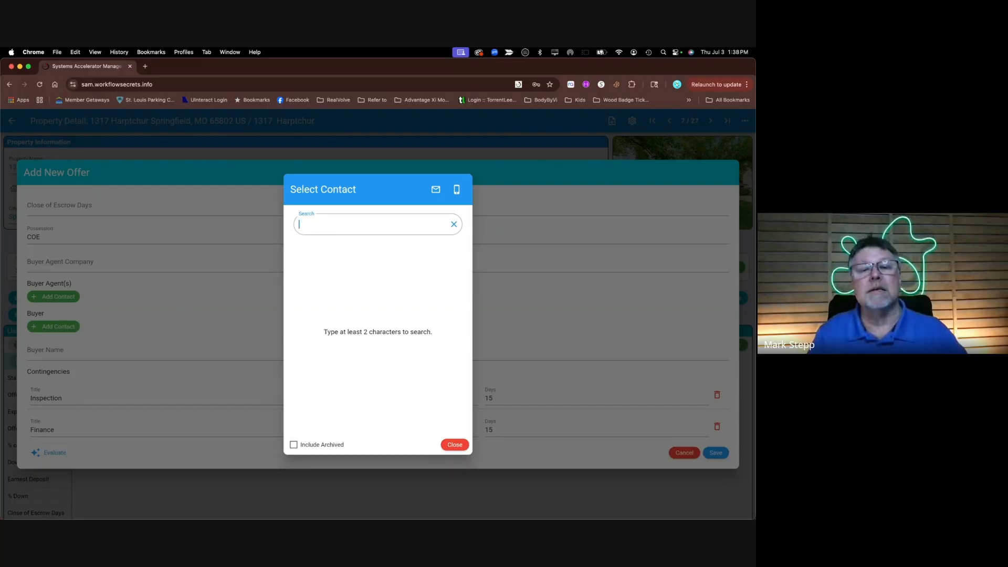
{"action": "type", "text": "ho"}
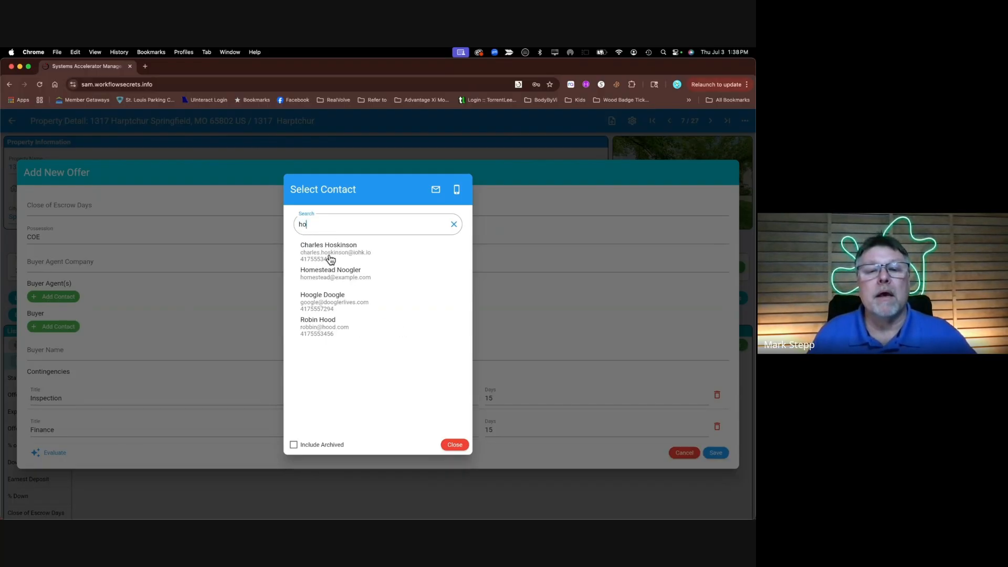
{"action": "left_click", "coordinate": [328, 307]}
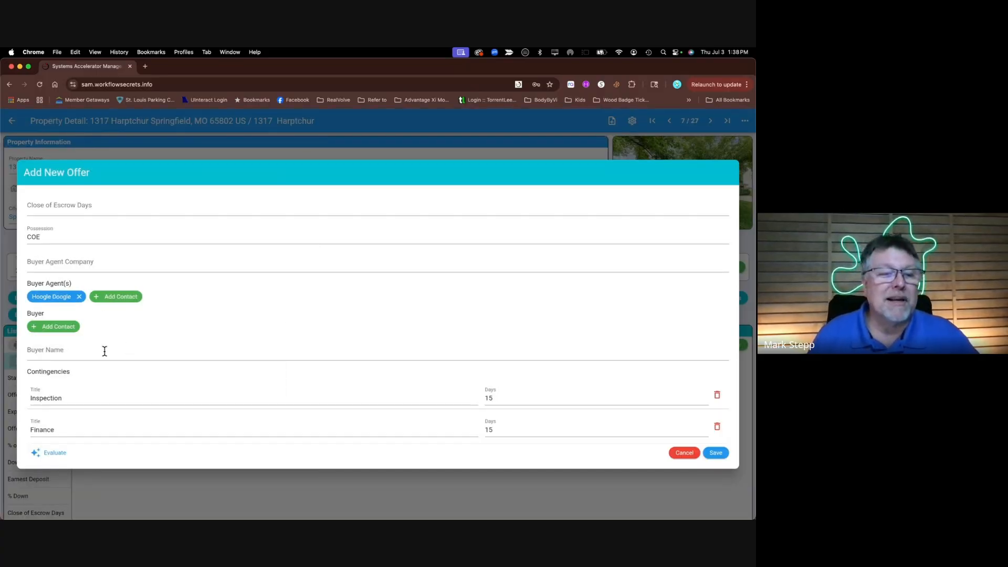
Search contacts by first name and attach the matching contact as the buyer
{"action": "left_click", "coordinate": [61, 326]}
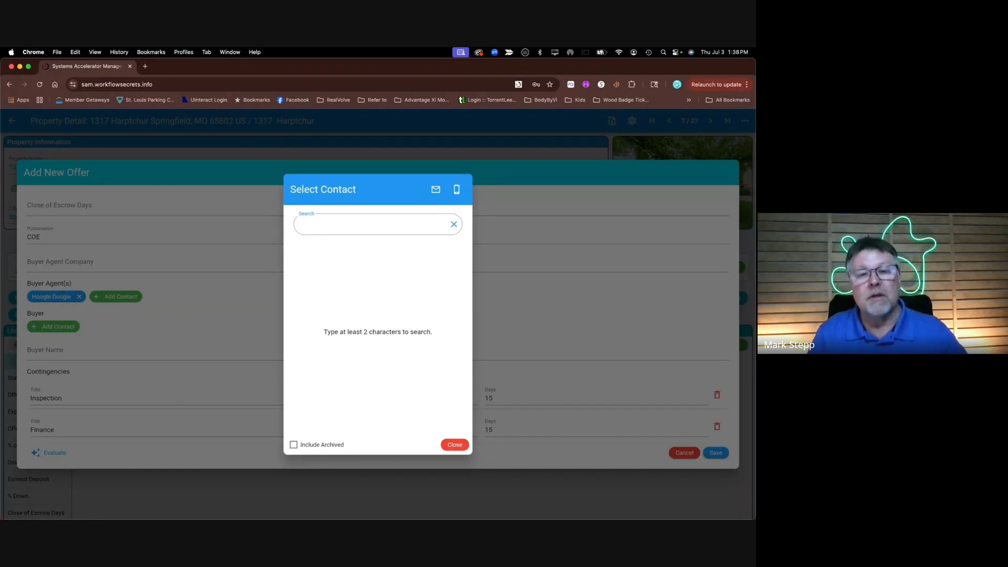
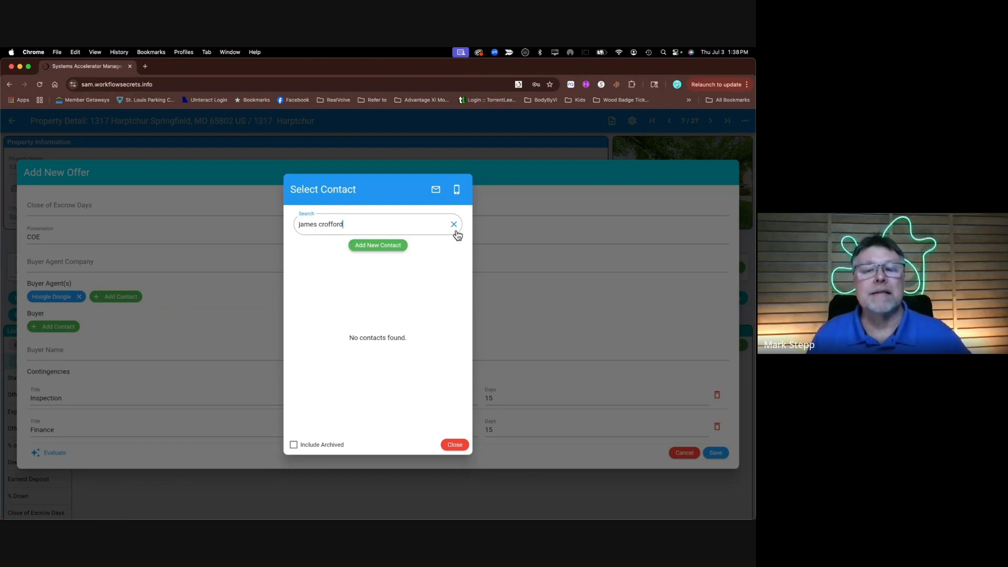
{"action": "double_click", "coordinate": [335, 224]}
{"action": "key", "text": "BackSpace"}
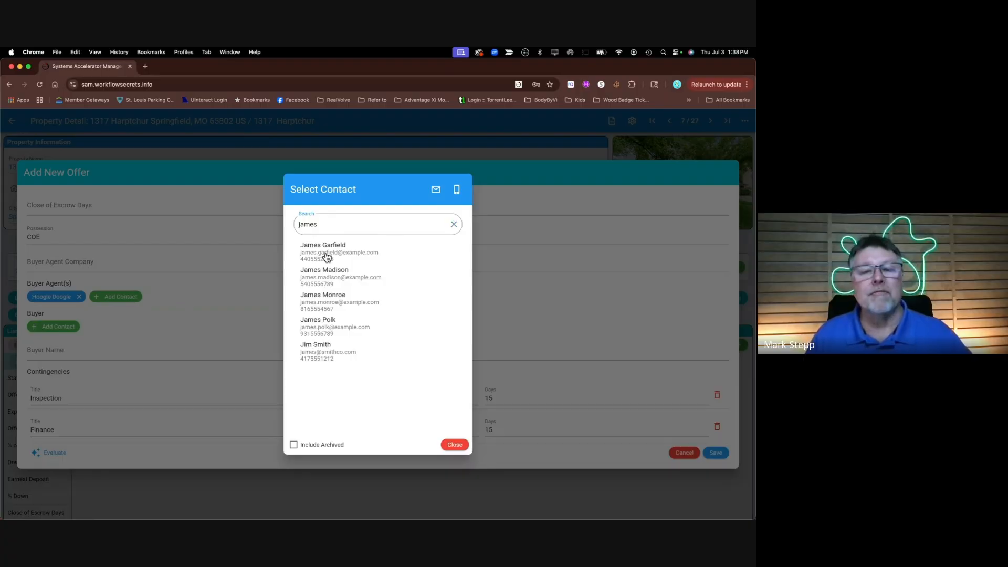
{"action": "left_click", "coordinate": [323, 247]}
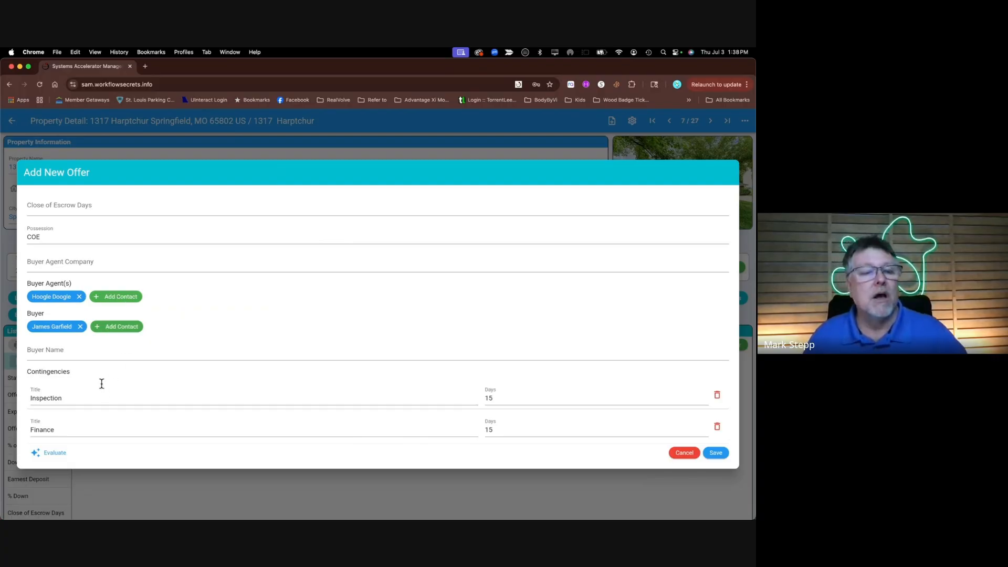
{"action": "scroll", "coordinate": [105, 383], "scroll_direction": "down", "scroll_amount": 5}
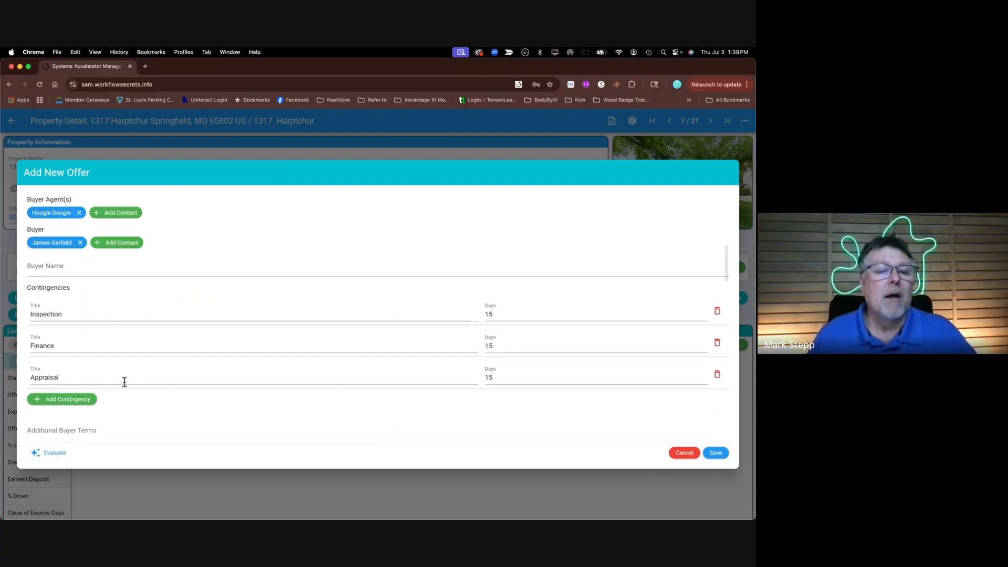
Search the contacts and attach the found contact as the loan officer
{"action": "scroll", "coordinate": [125, 384], "scroll_direction": "down", "scroll_amount": 8}
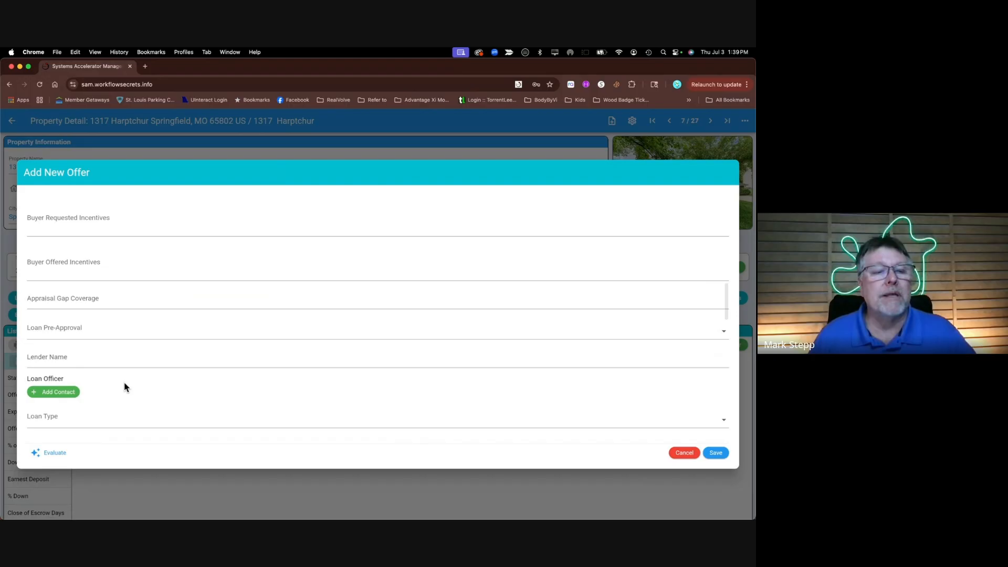
{"action": "scroll", "coordinate": [102, 326], "scroll_direction": "down", "scroll_amount": 1}
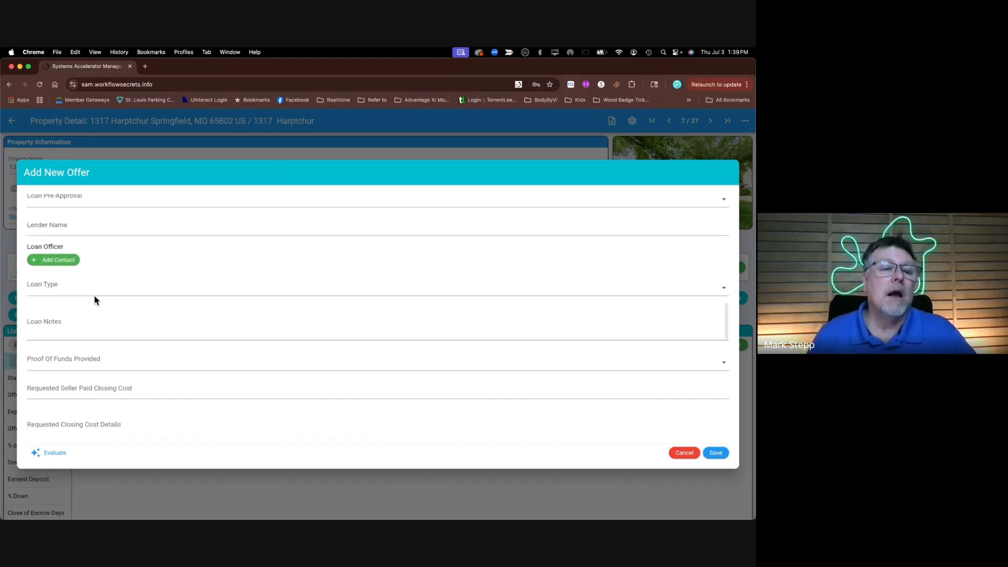
{"action": "left_click", "coordinate": [60, 266]}
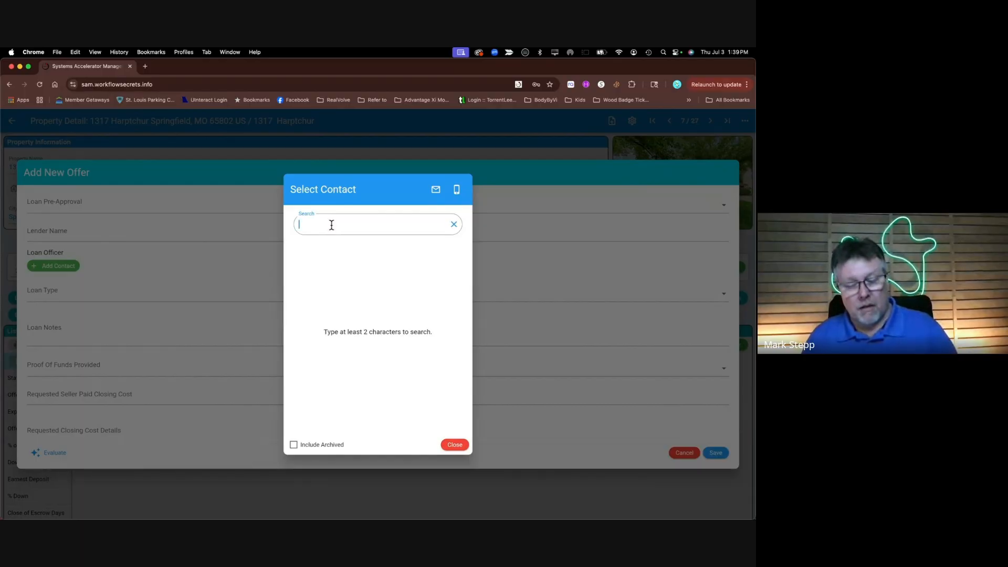
{"action": "type", "text": "har"}
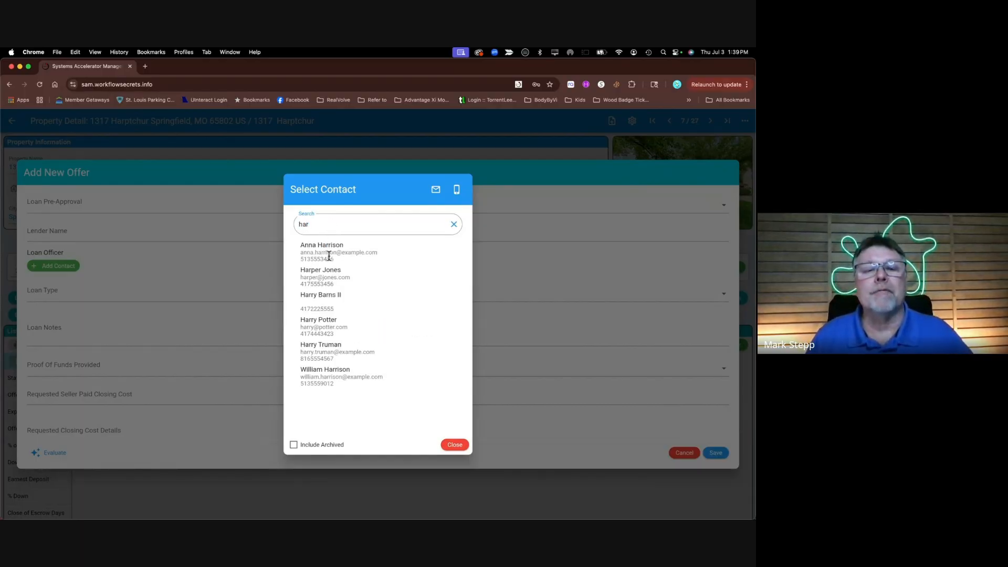
{"action": "left_click", "coordinate": [329, 260]}
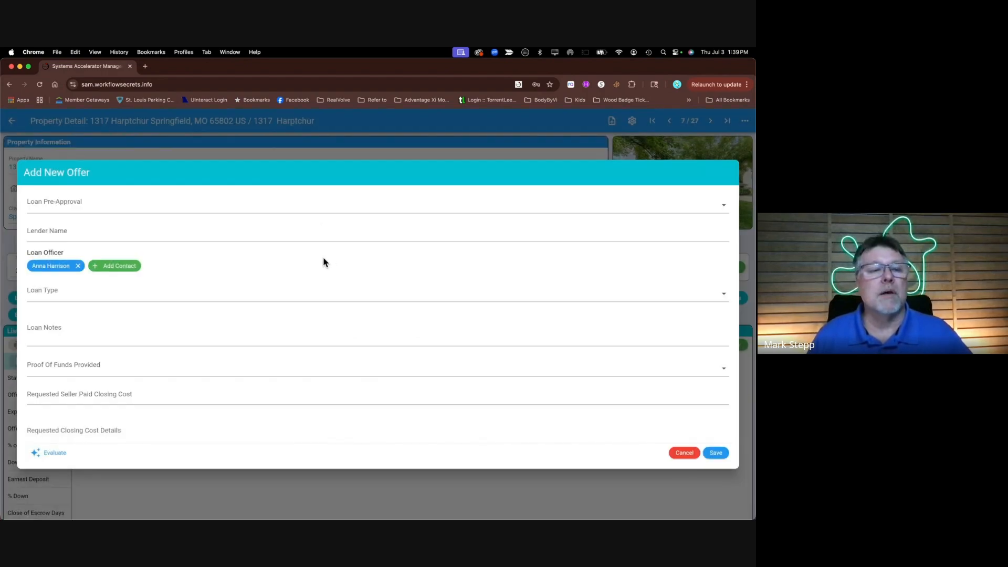
Set the loan type to Conventional and enter sample loan notes
{"action": "left_click", "coordinate": [70, 301]}
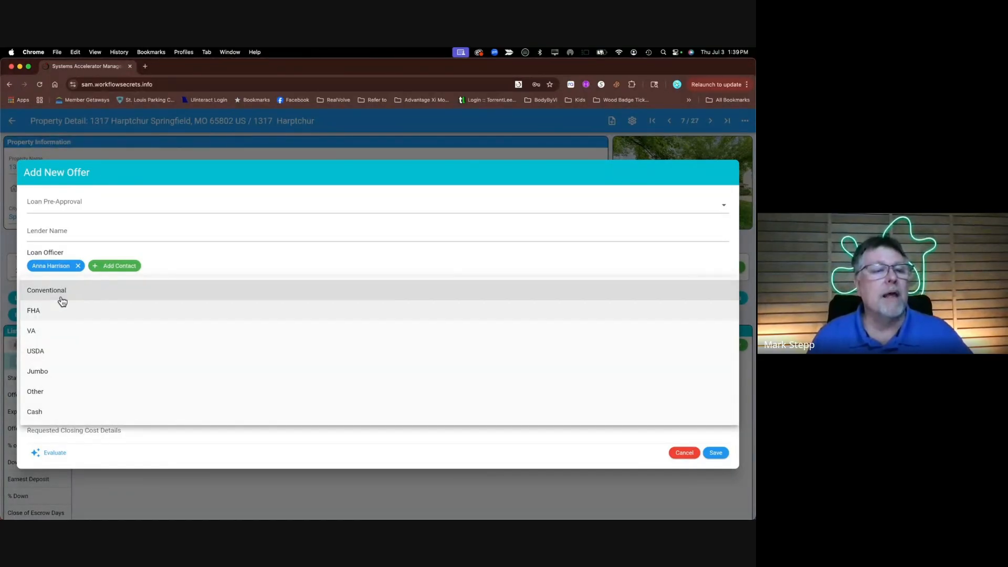
{"action": "left_click", "coordinate": [62, 300]}
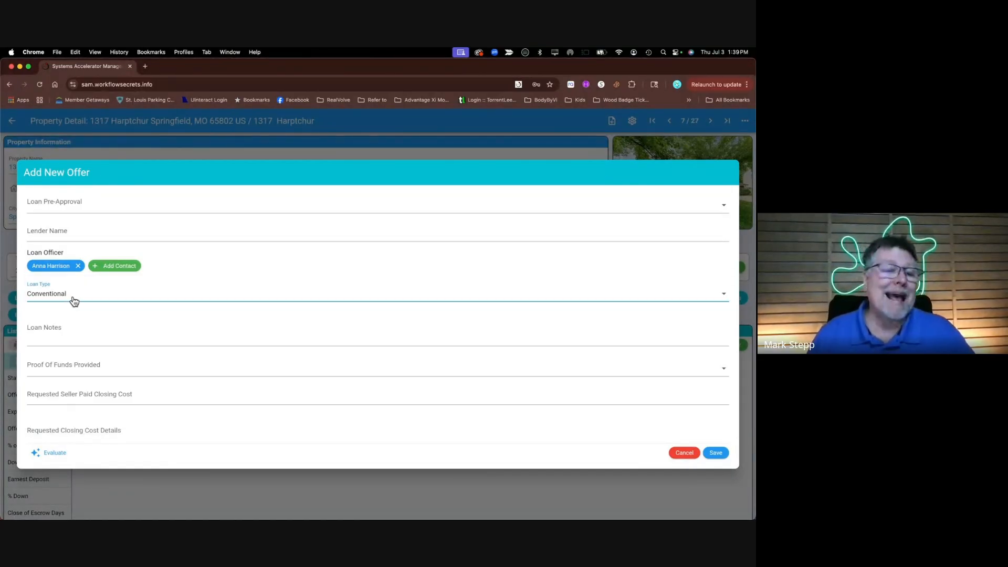
{"action": "left_click", "coordinate": [55, 338]}
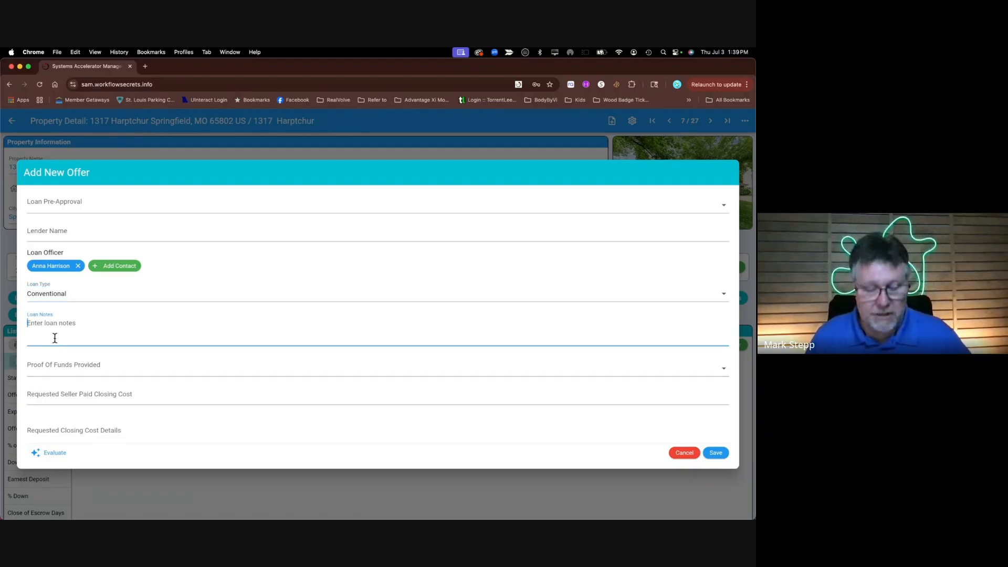
{"action": "type", "text": "asdf asd"}
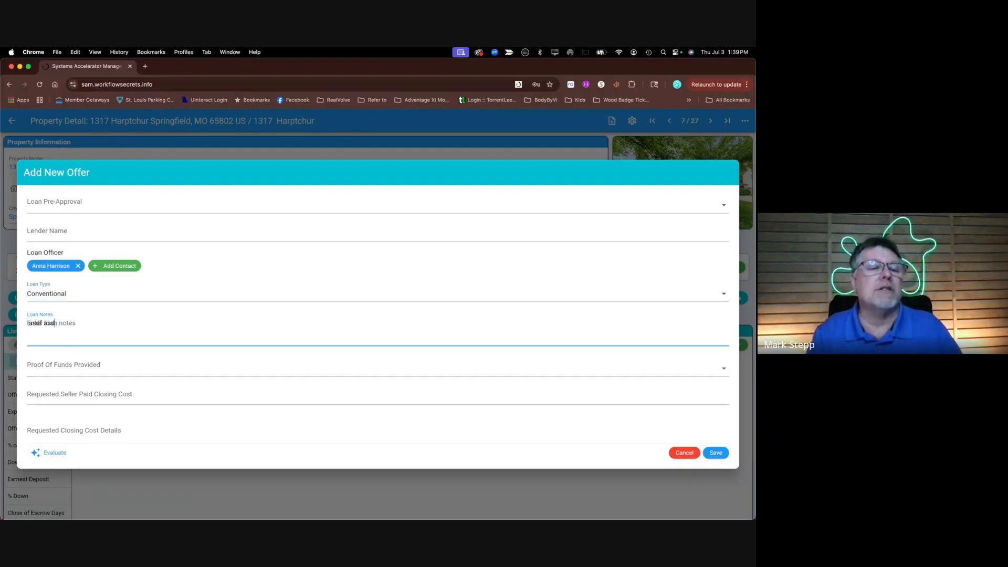
{"action": "type", "text": " f asdf asd f asdf asd fas"}
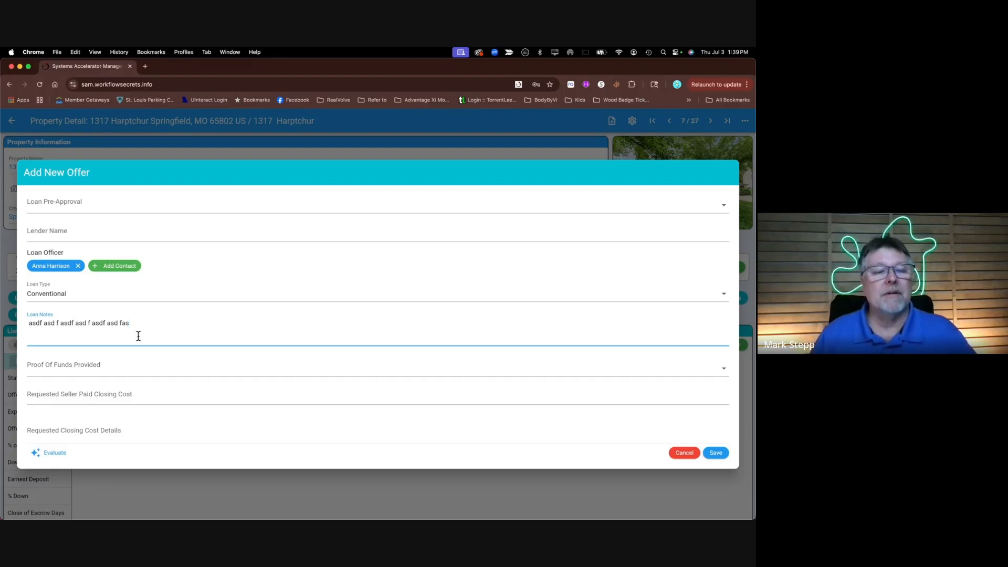
{"action": "scroll", "coordinate": [138, 336], "scroll_direction": "down", "scroll_amount": 3}
{"action": "scroll", "coordinate": [138, 336], "scroll_direction": "down", "scroll_amount": 4}
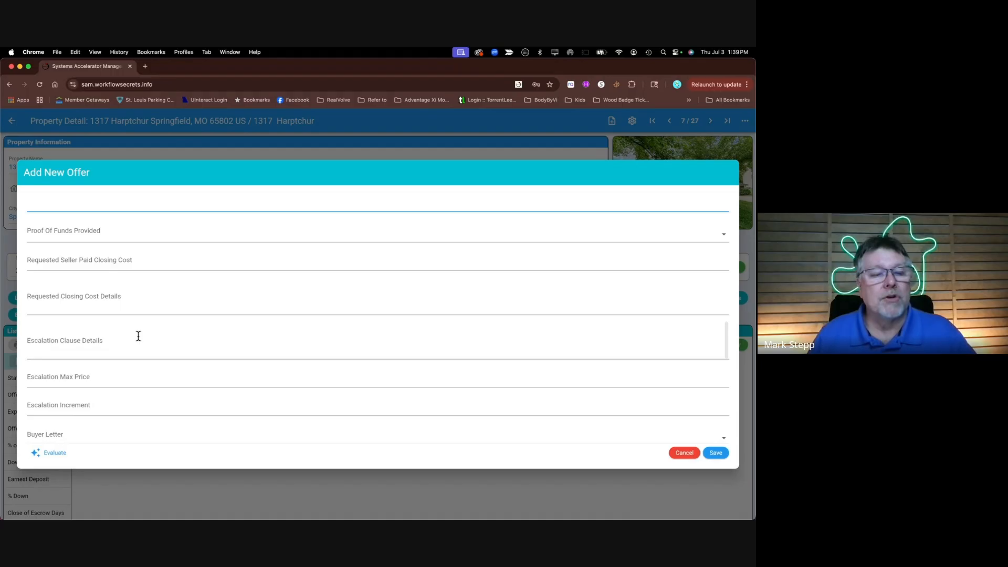
{"action": "scroll", "coordinate": [139, 336], "scroll_direction": "down", "scroll_amount": 7}
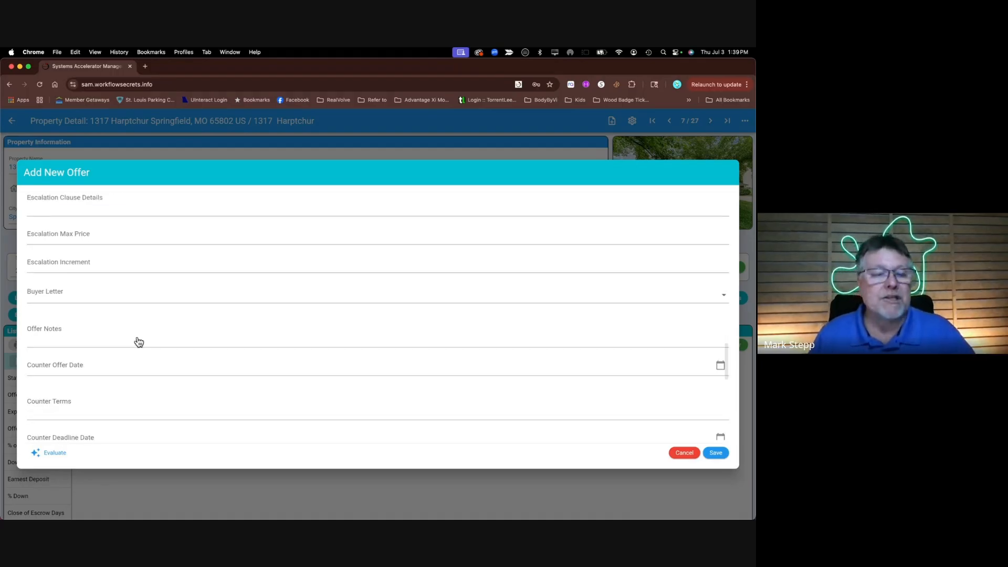
{"action": "scroll", "coordinate": [55, 456], "scroll_direction": "down", "scroll_amount": 6}
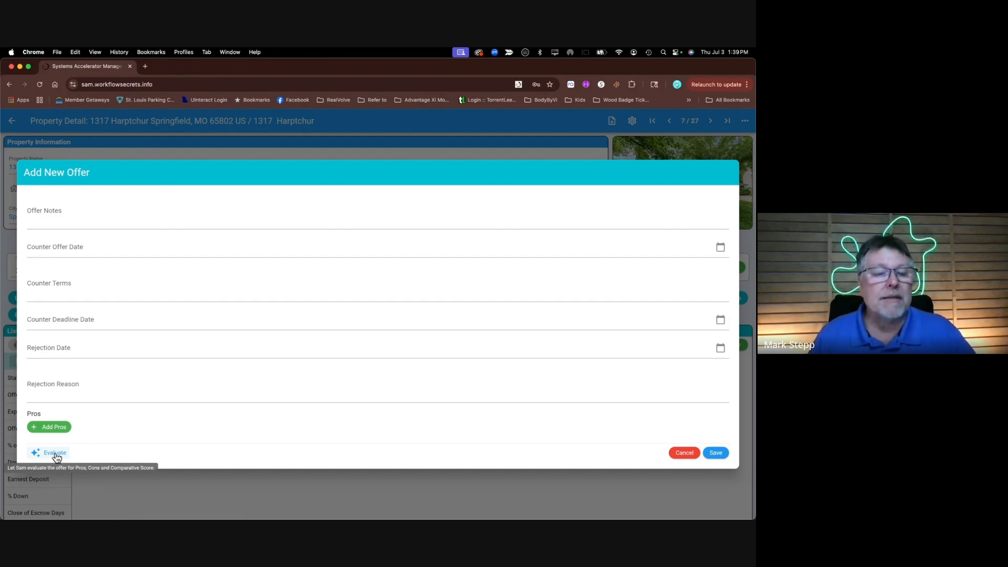
Run Evaluate and review the generated pros, cons and comparative score of 65
{"action": "left_click", "coordinate": [57, 455]}
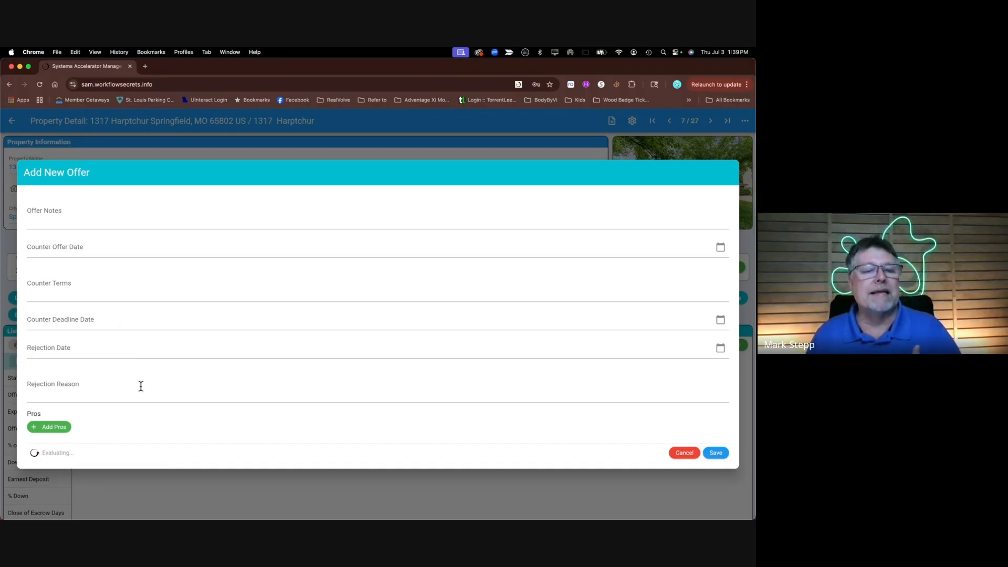
{"action": "scroll", "coordinate": [128, 390], "scroll_direction": "down", "scroll_amount": 3}
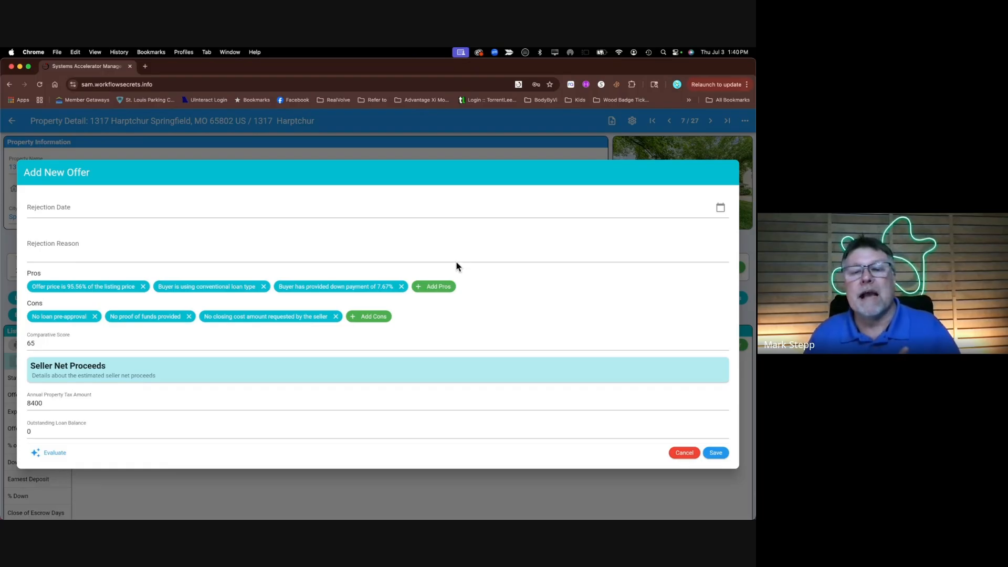
{"action": "scroll", "coordinate": [68, 332], "scroll_direction": "down", "scroll_amount": 1}
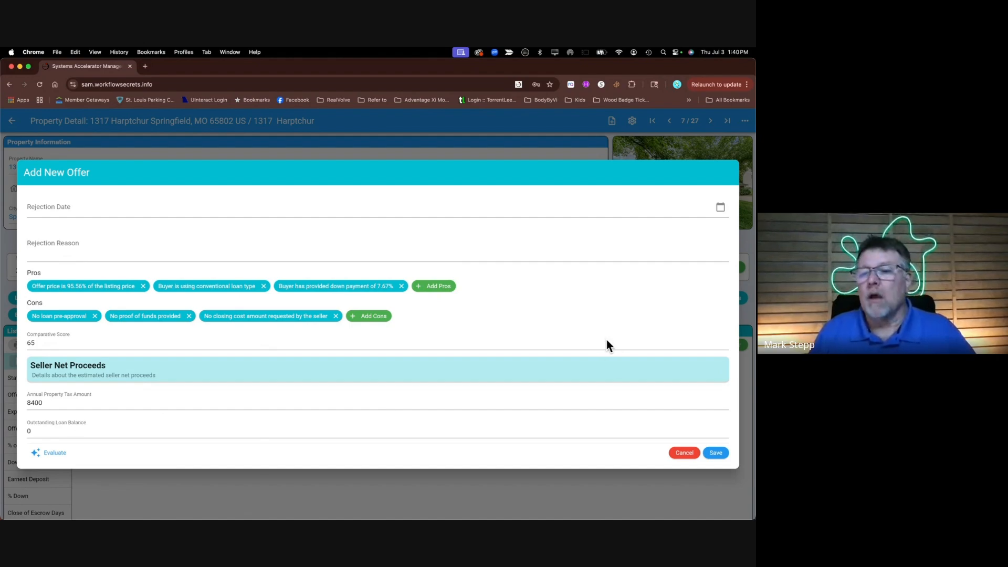
Save Offer 1 at 430000, then save a second offer priced at 450000
{"action": "left_click", "coordinate": [717, 455]}
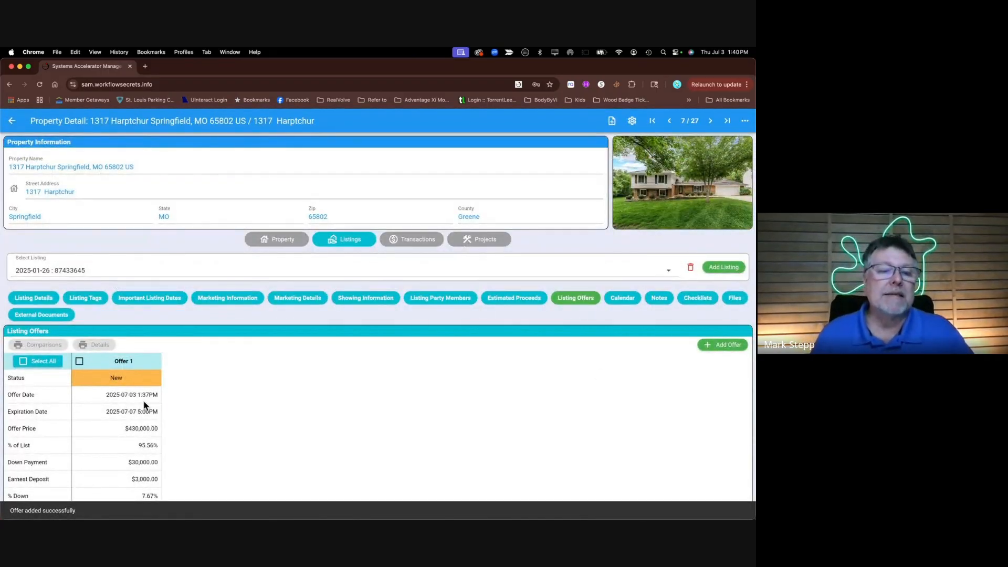
{"action": "scroll", "coordinate": [180, 398], "scroll_direction": "down", "scroll_amount": 2}
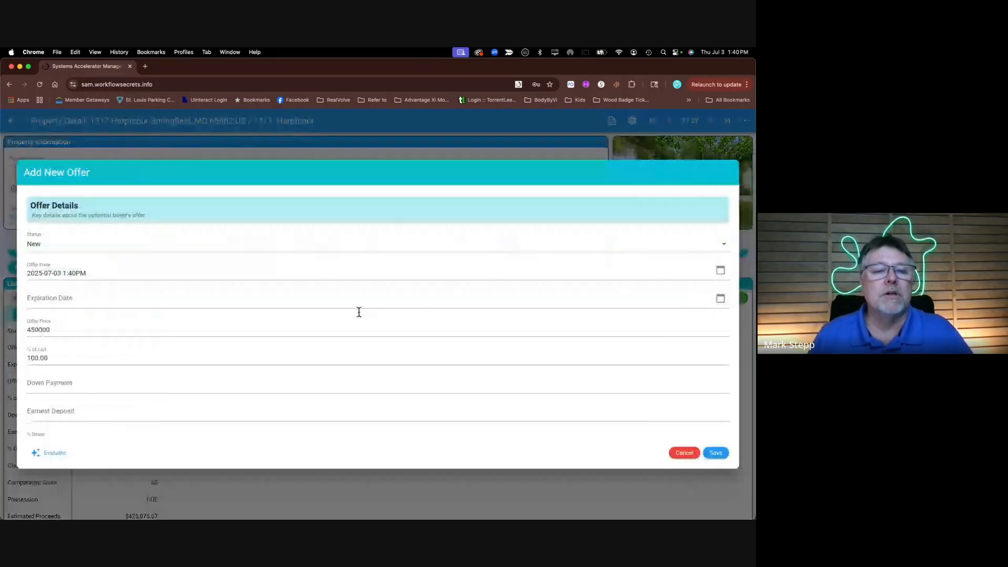
{"action": "left_click", "coordinate": [715, 454]}
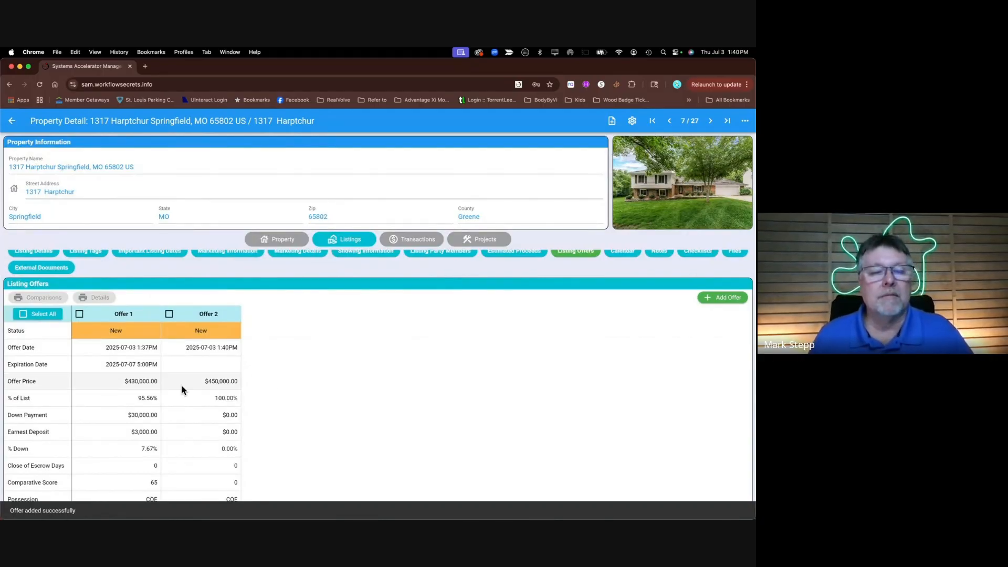
{"action": "scroll", "coordinate": [221, 404], "scroll_direction": "down", "scroll_amount": 1}
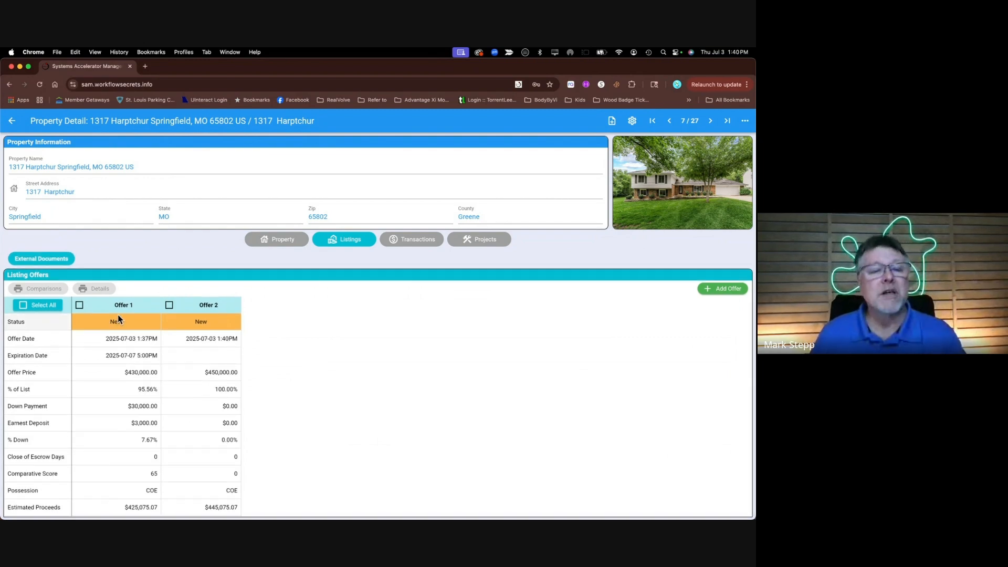
Select both offers and preview the Offer Comparisons PDF, including estimated proceeds
{"action": "left_click", "coordinate": [22, 306]}
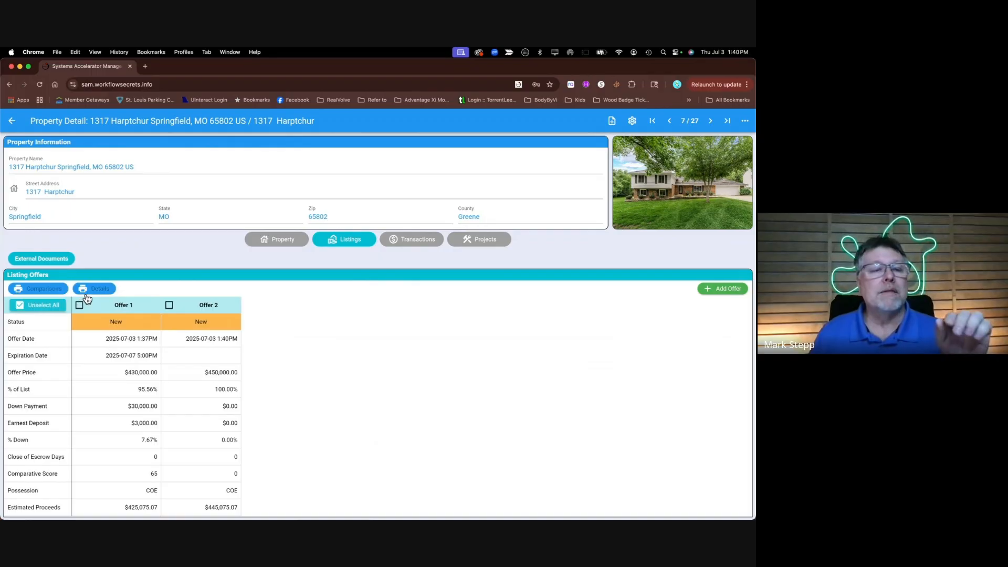
{"action": "left_click", "coordinate": [42, 292]}
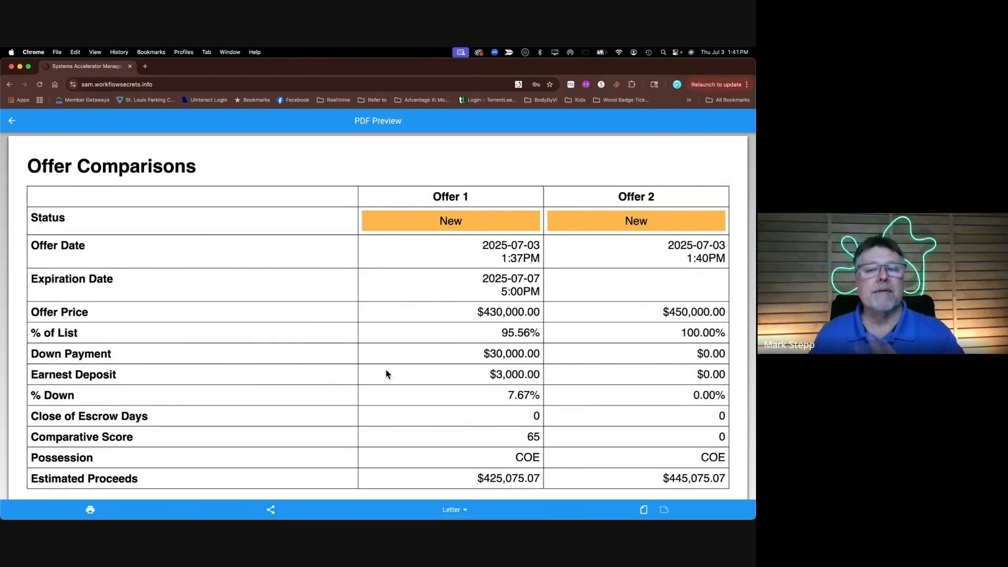
{"action": "scroll", "coordinate": [384, 369], "scroll_direction": "down", "scroll_amount": 1}
{"action": "scroll", "coordinate": [384, 373], "scroll_direction": "down", "scroll_amount": 3}
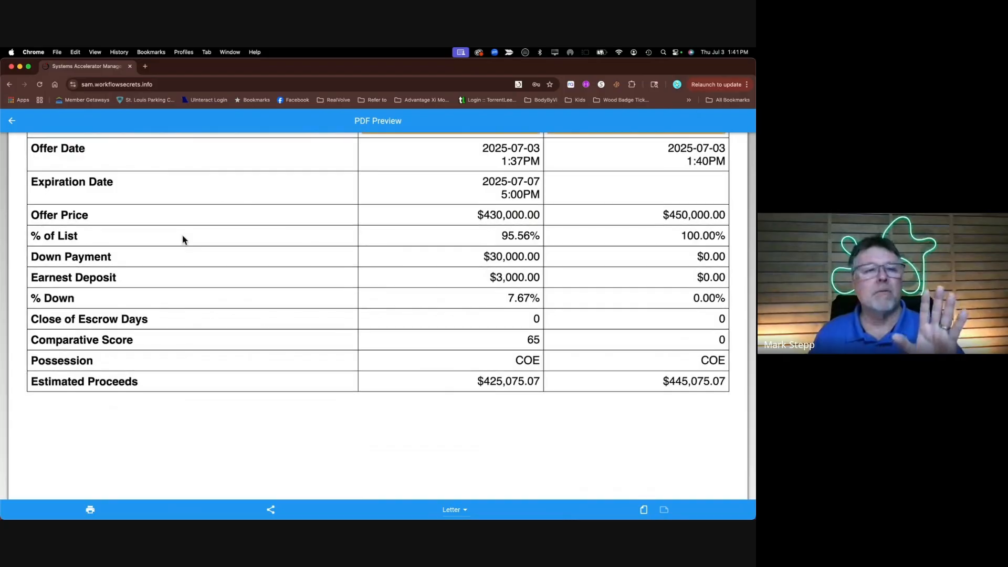
{"action": "scroll", "coordinate": [183, 236], "scroll_direction": "up", "scroll_amount": 3}
Preview the Details PDF report for both offers, then return to the property page
{"action": "left_click", "coordinate": [13, 123]}
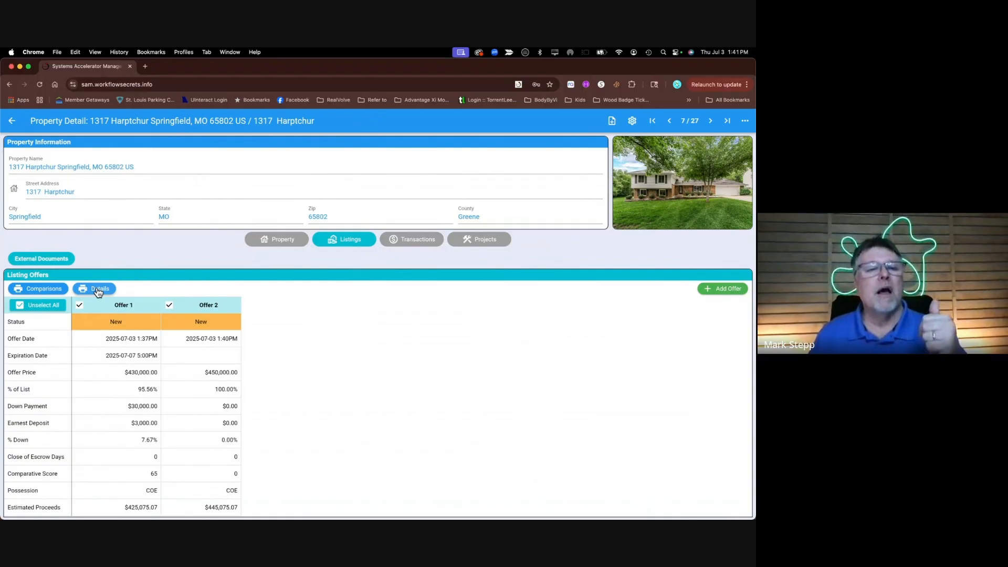
{"action": "left_click", "coordinate": [98, 290]}
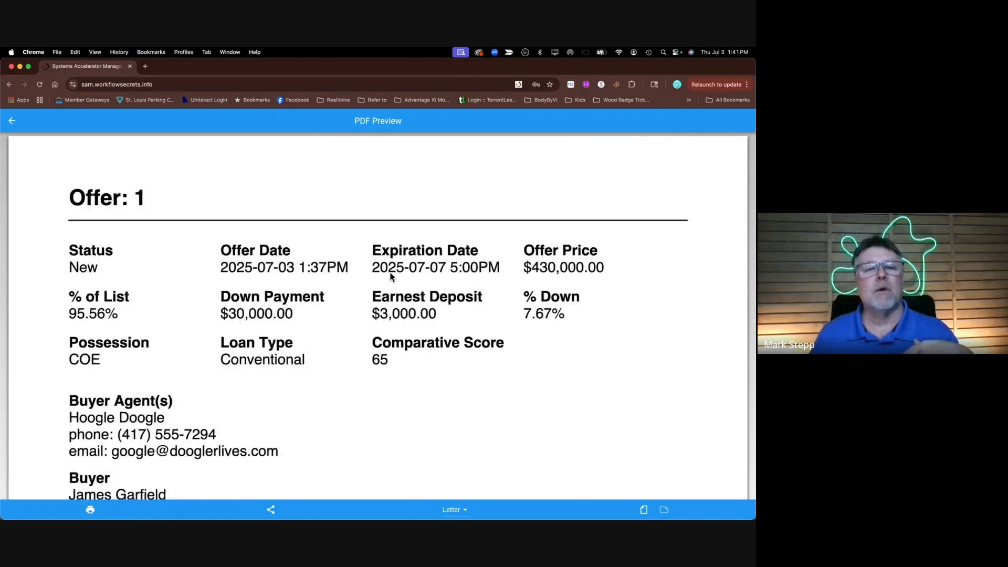
{"action": "scroll", "coordinate": [391, 277], "scroll_direction": "down", "scroll_amount": 5}
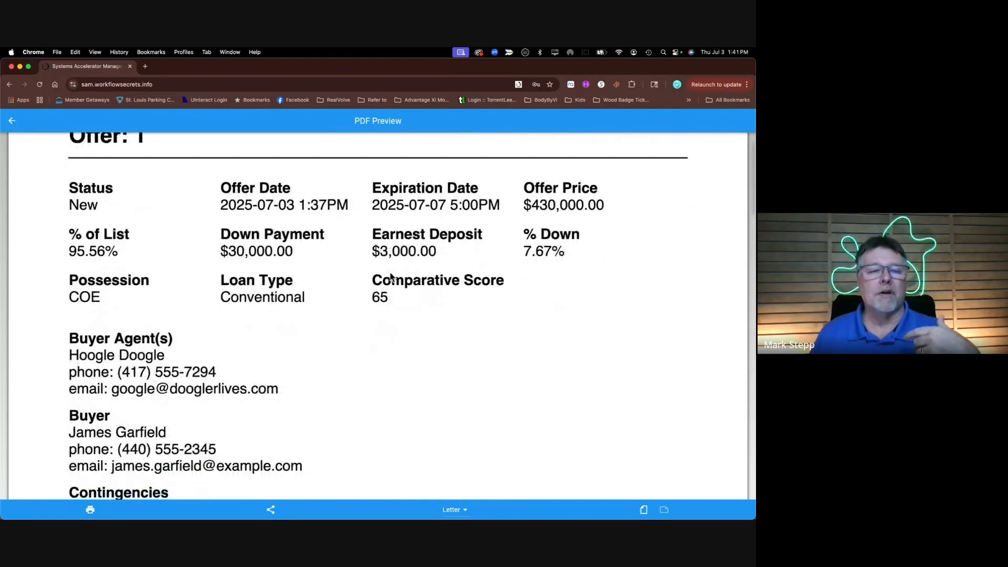
{"action": "scroll", "coordinate": [391, 277], "scroll_direction": "down", "scroll_amount": 9}
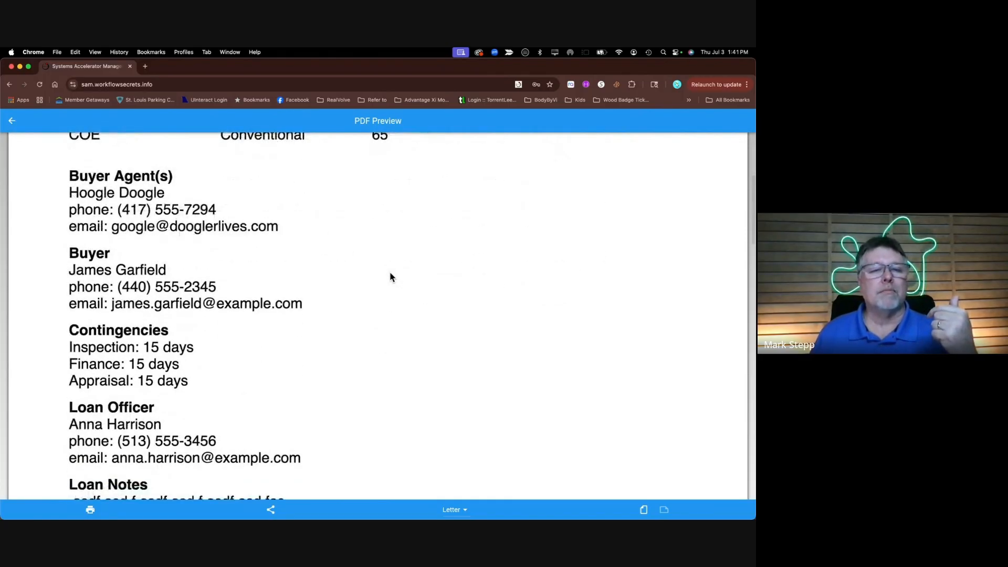
{"action": "scroll", "coordinate": [391, 276], "scroll_direction": "down", "scroll_amount": 3}
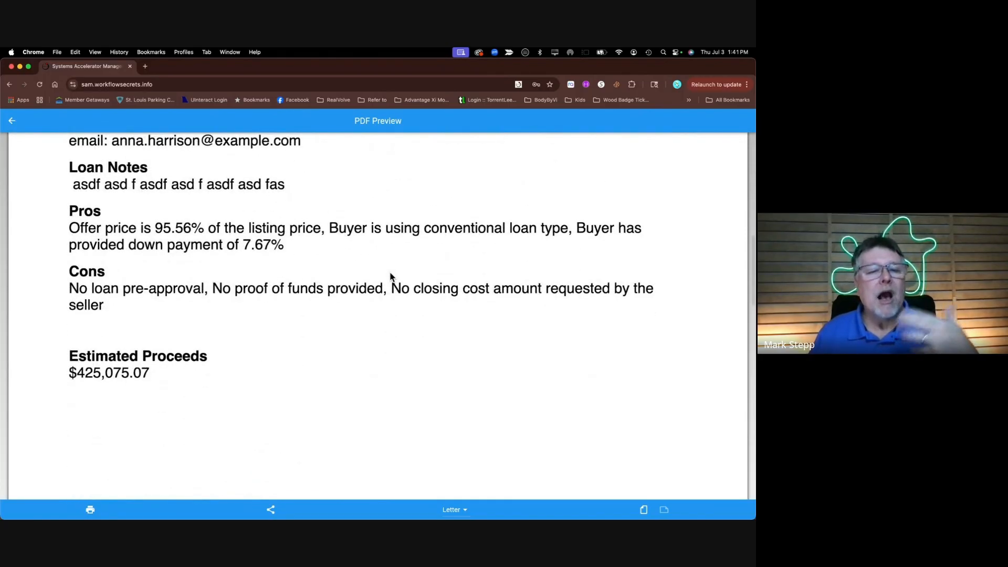
{"action": "scroll", "coordinate": [390, 277], "scroll_direction": "down", "scroll_amount": 5}
{"action": "scroll", "coordinate": [391, 276], "scroll_direction": "down", "scroll_amount": 5}
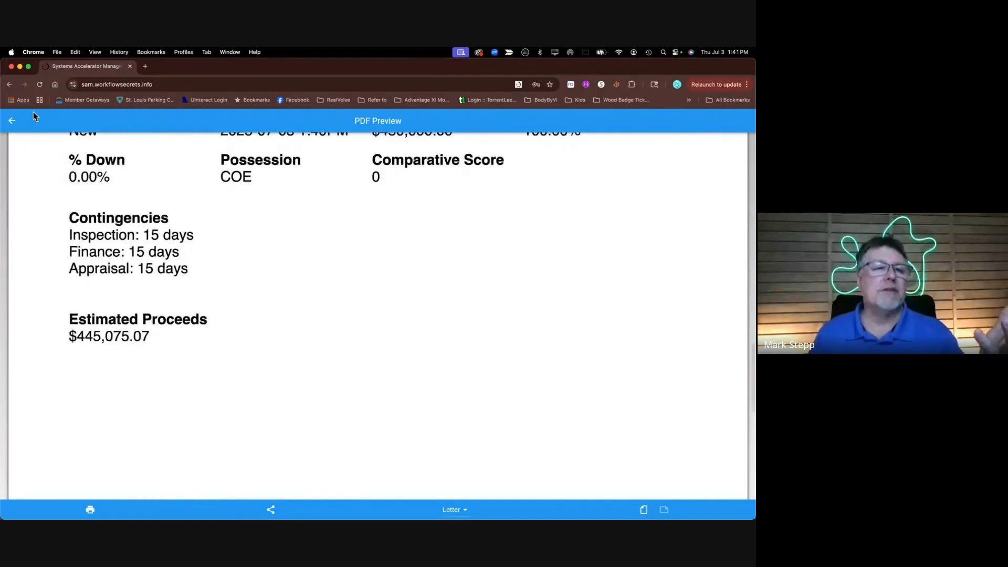
{"action": "left_click", "coordinate": [13, 124]}
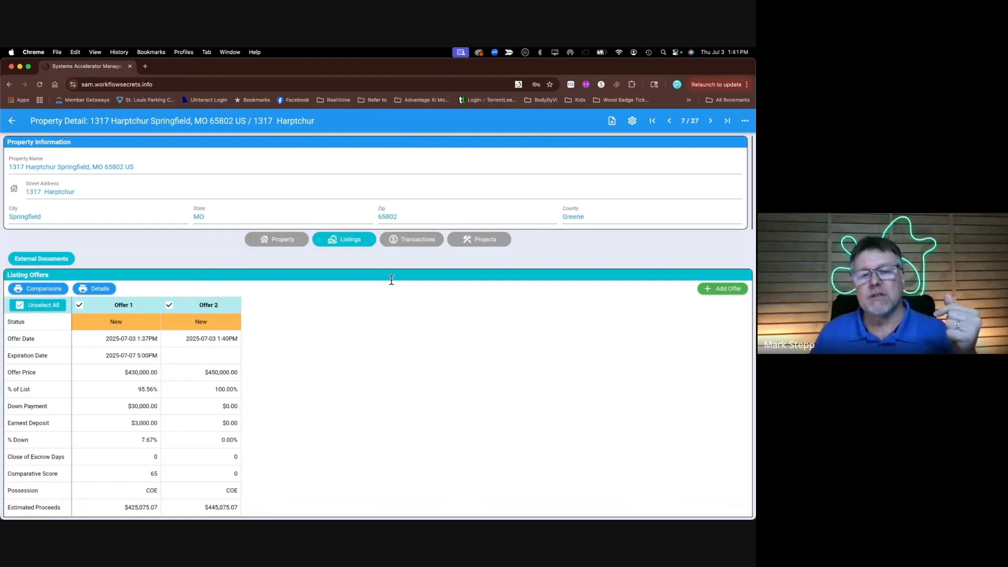
Select only Offer 1 and change its status to Countered
{"action": "left_click", "coordinate": [169, 301]}
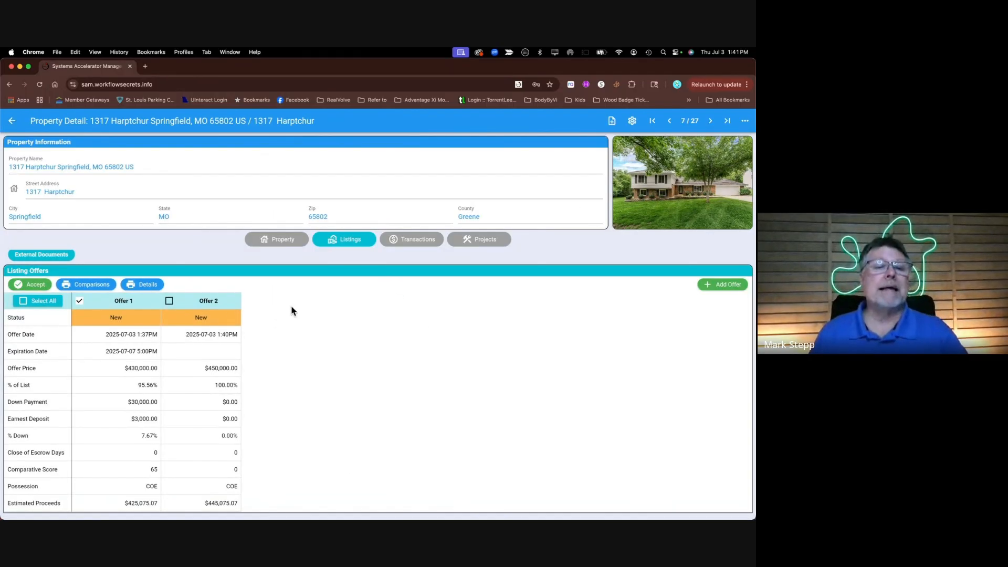
{"action": "left_click", "coordinate": [119, 318]}
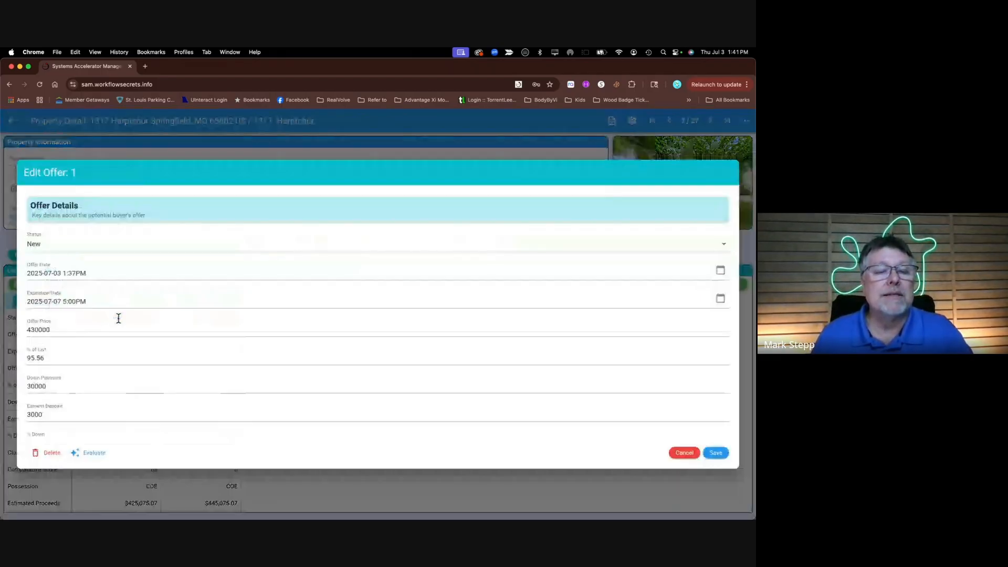
{"action": "left_click", "coordinate": [59, 250]}
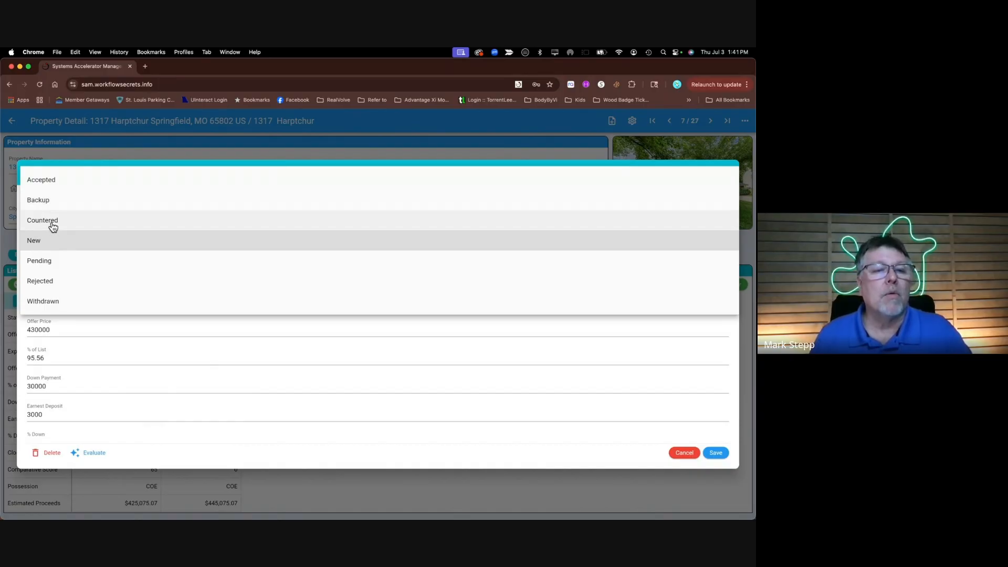
{"action": "left_click", "coordinate": [52, 224]}
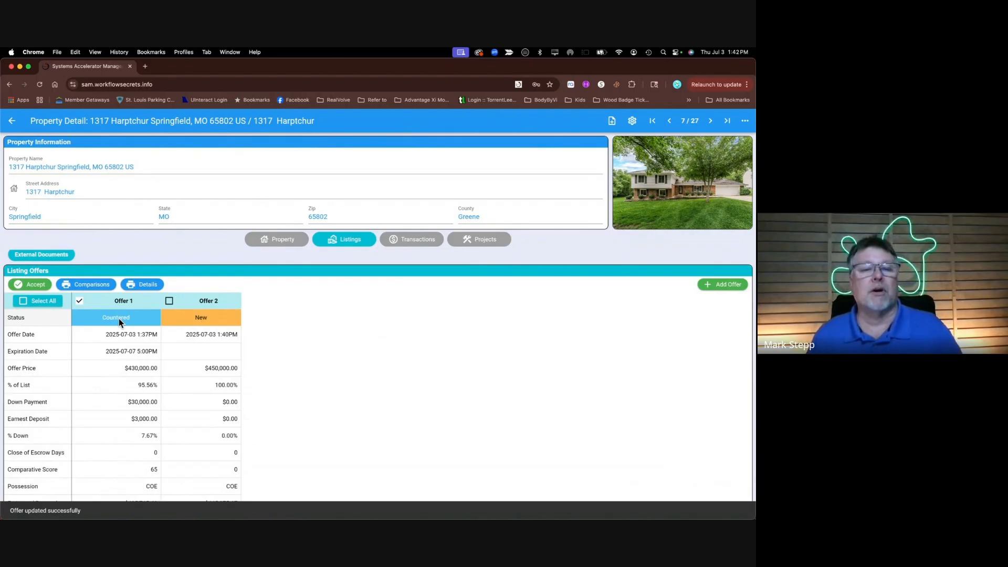
Change Offer 2's status to Backup
{"action": "left_click", "coordinate": [166, 315]}
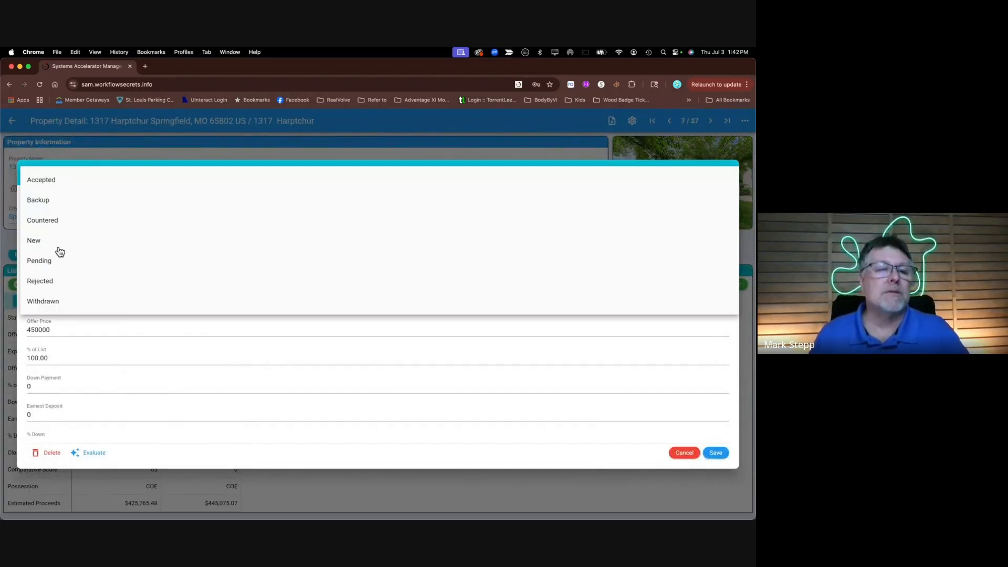
{"action": "left_click", "coordinate": [63, 246]}
{"action": "left_click", "coordinate": [48, 206]}
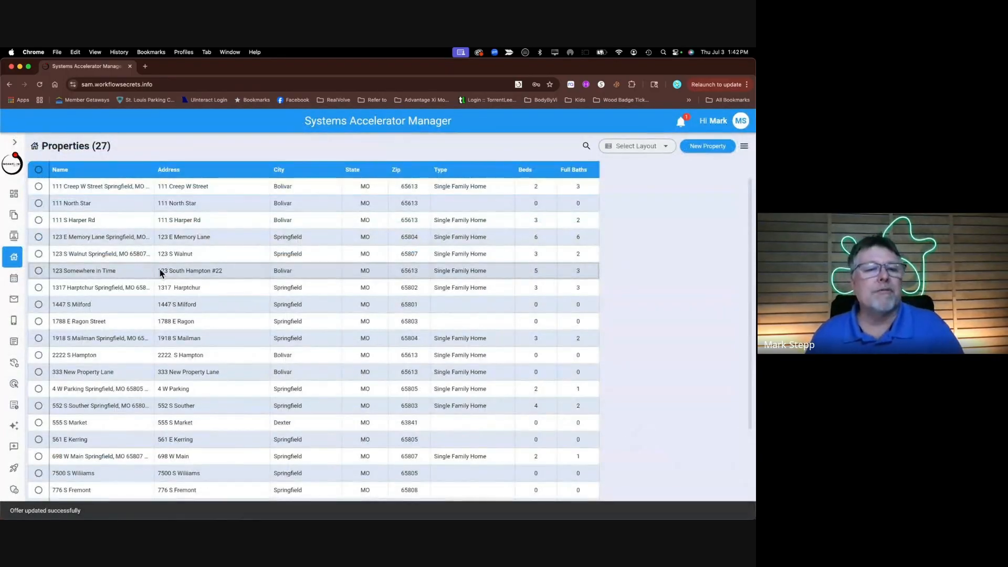
{"action": "left_click", "coordinate": [112, 284]}
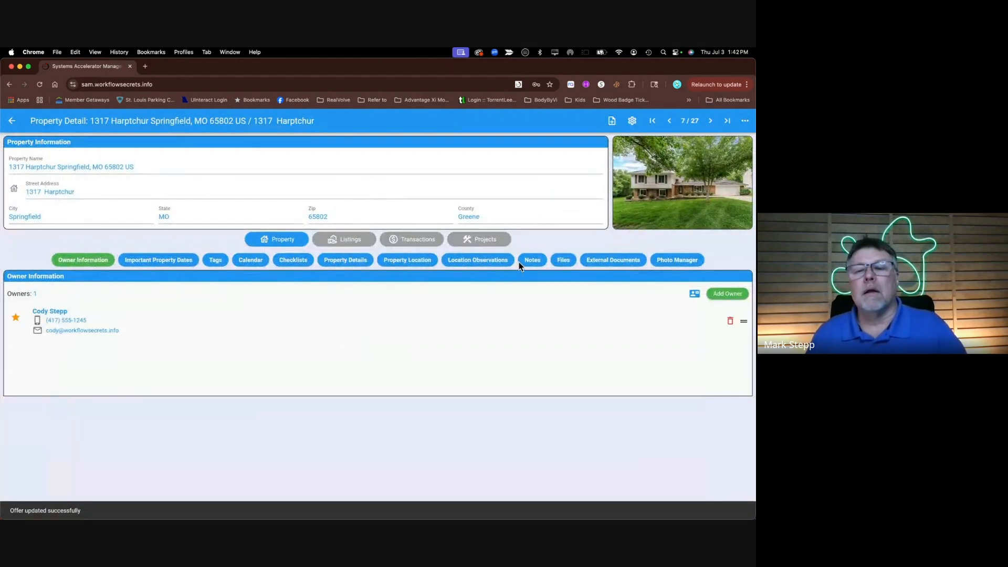
{"action": "left_click", "coordinate": [336, 242]}
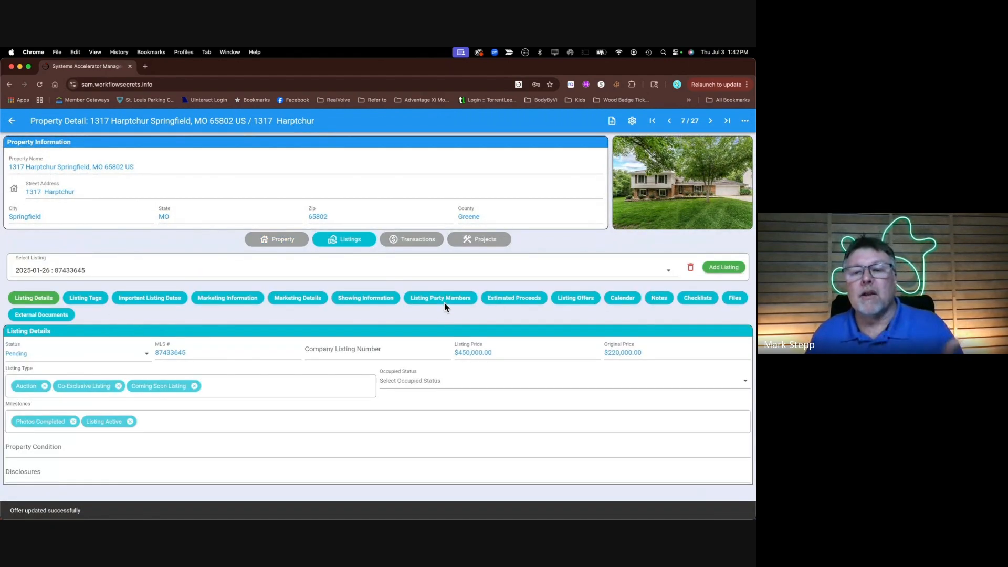
{"action": "left_click", "coordinate": [573, 298]}
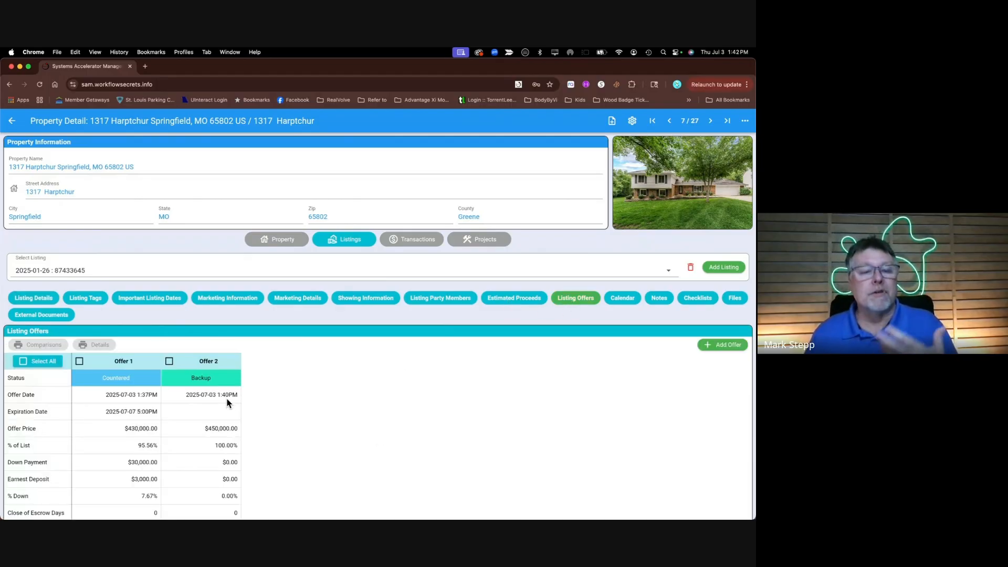
{"action": "scroll", "coordinate": [274, 450], "scroll_direction": "down", "scroll_amount": 2}
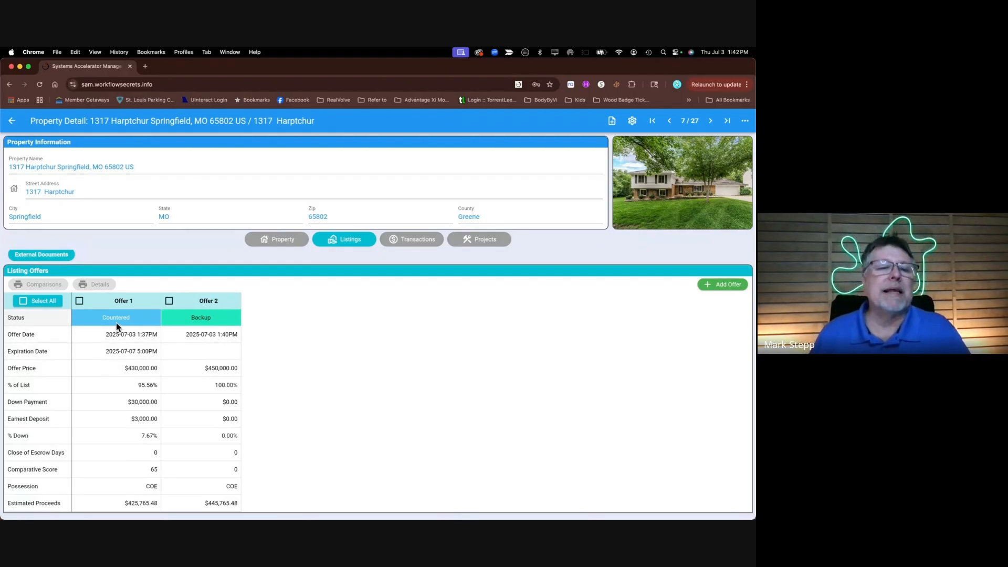
Select Offer 1 only, leaving Offer 2 unchecked
{"action": "left_click", "coordinate": [79, 302]}
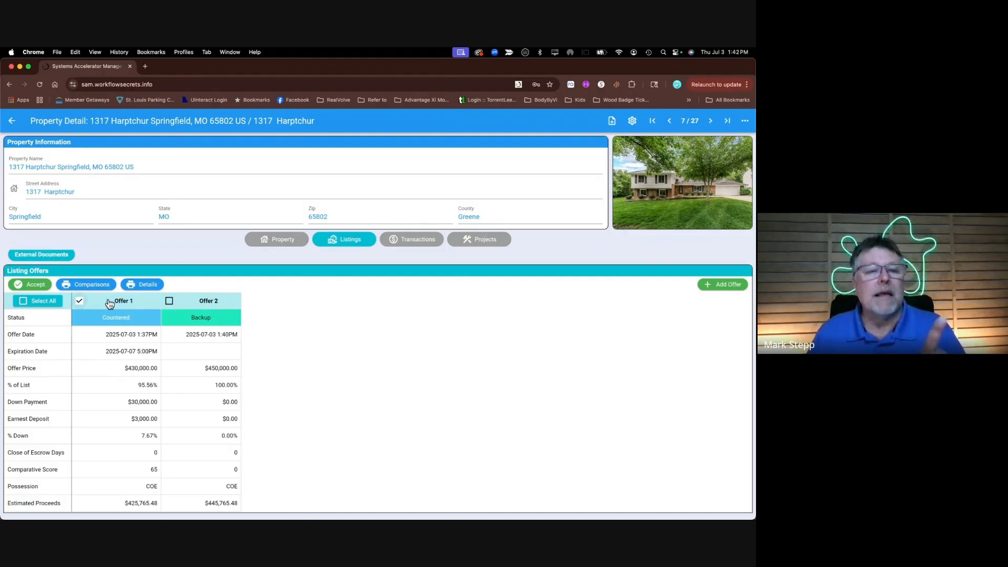
{"action": "left_click", "coordinate": [168, 301]}
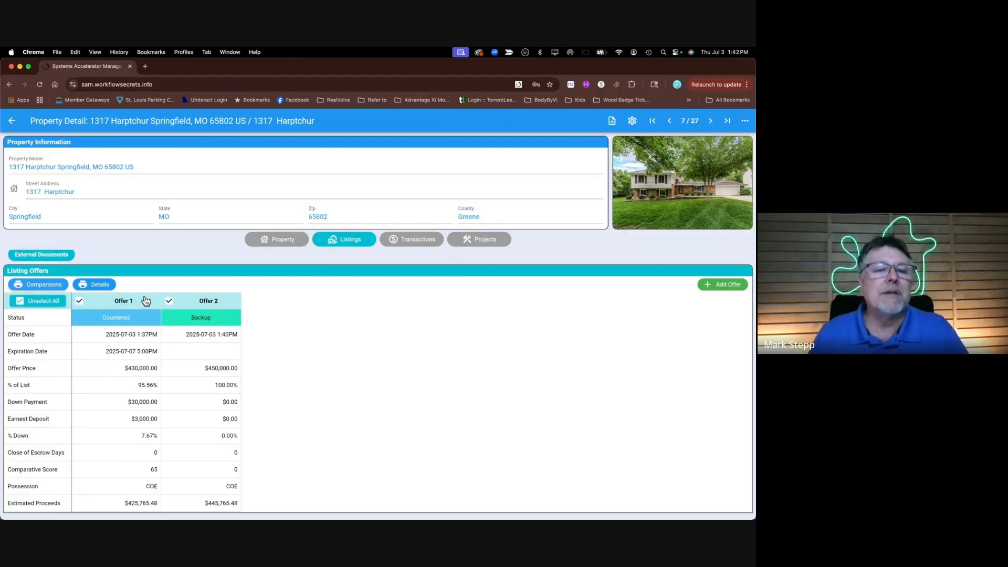
{"action": "left_click", "coordinate": [168, 302]}
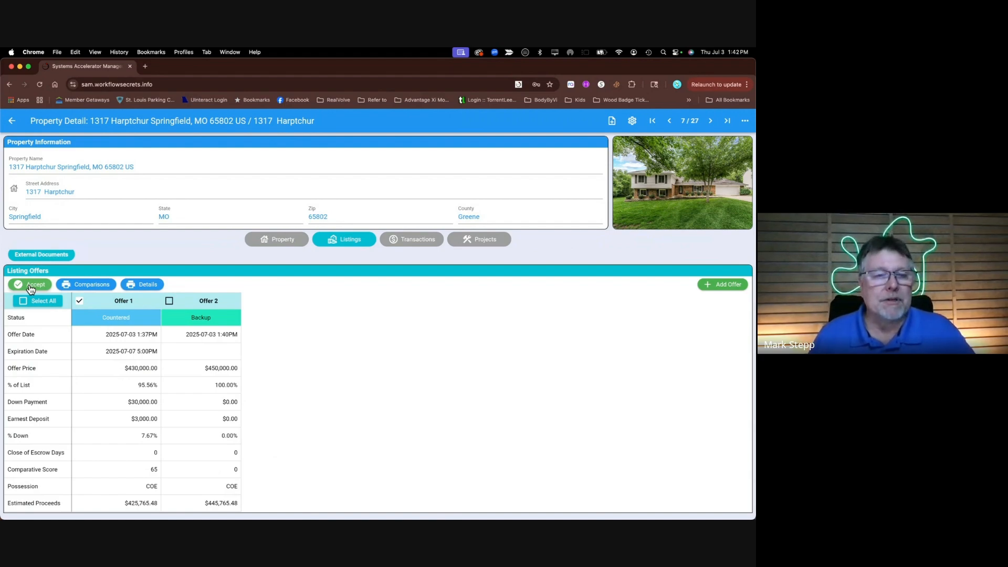
Delete the property's existing transaction, then return to the Pending listing's details
{"action": "left_click", "coordinate": [428, 242]}
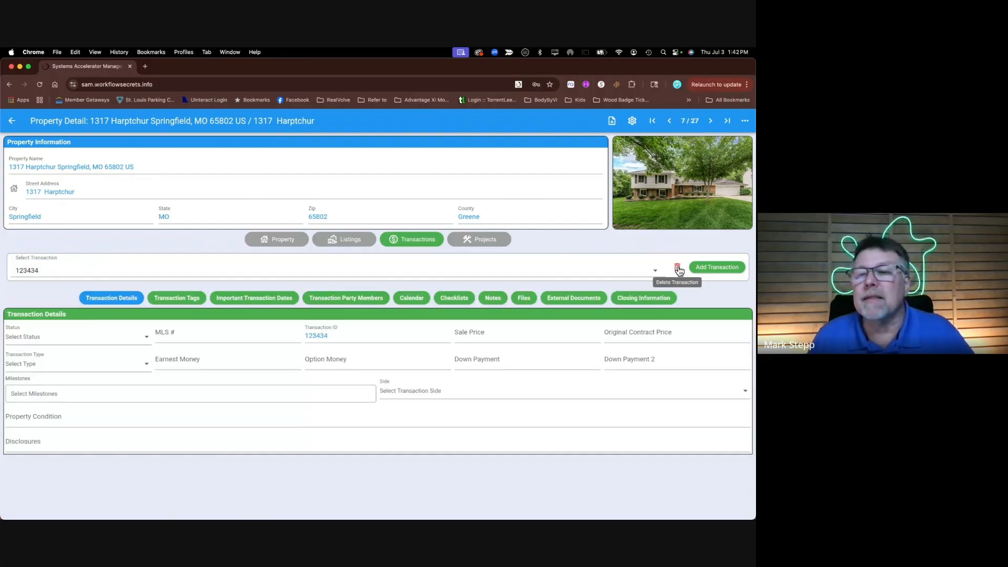
{"action": "left_click", "coordinate": [677, 269]}
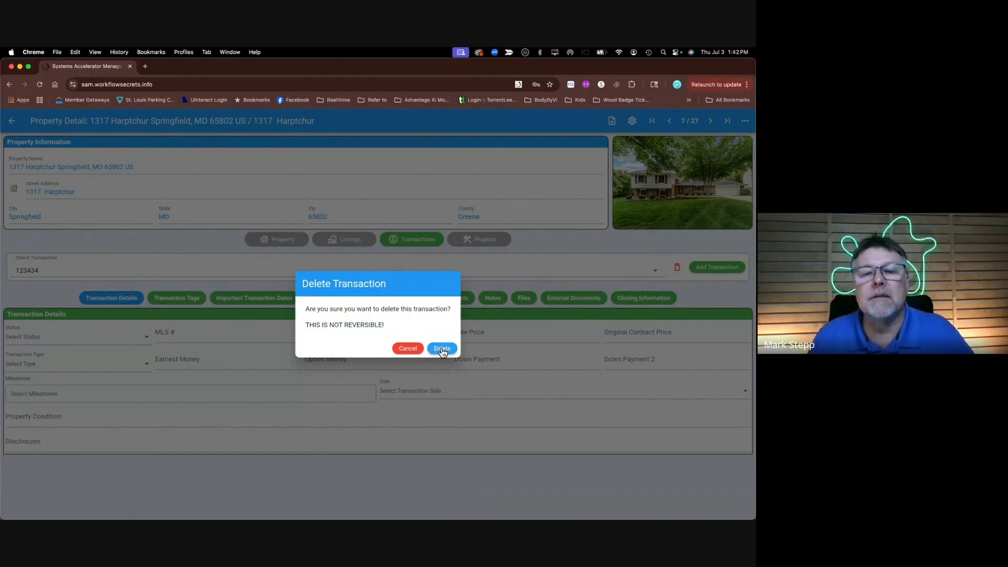
{"action": "left_click", "coordinate": [442, 348]}
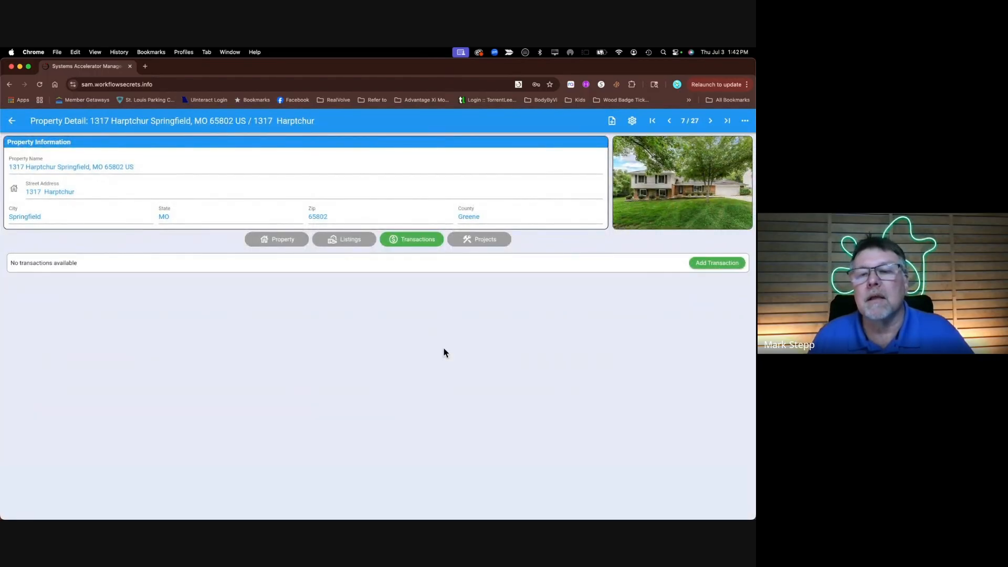
{"action": "left_click", "coordinate": [343, 242]}
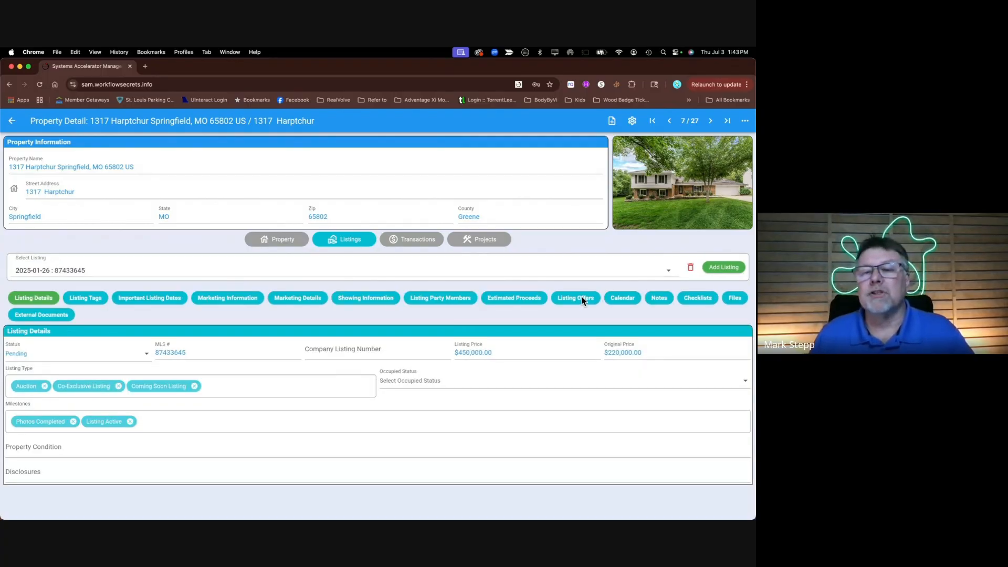
Accept Offer 1 and view the new Under Contract transaction with a $430,000 sale price
{"action": "left_click", "coordinate": [582, 299]}
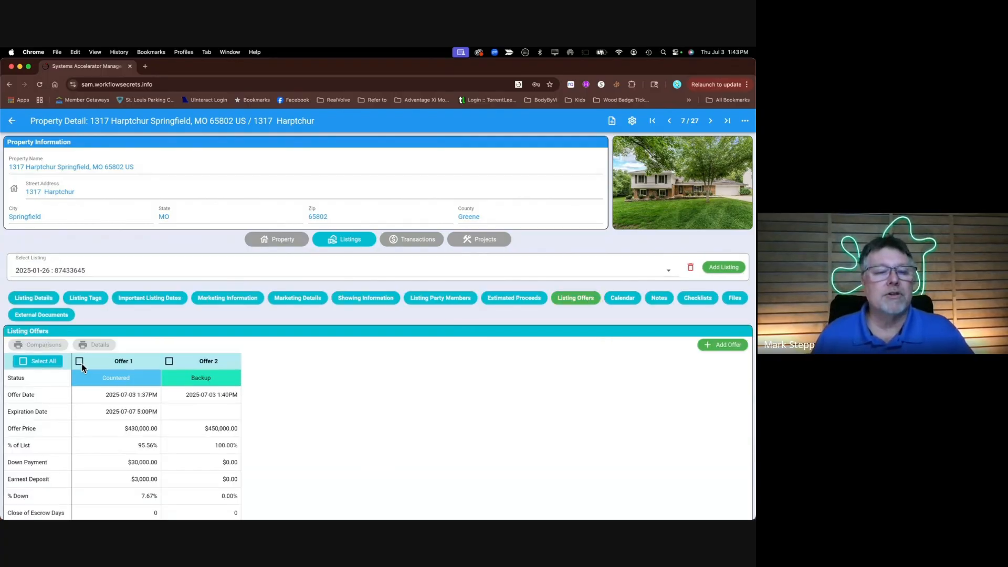
{"action": "left_click", "coordinate": [79, 362]}
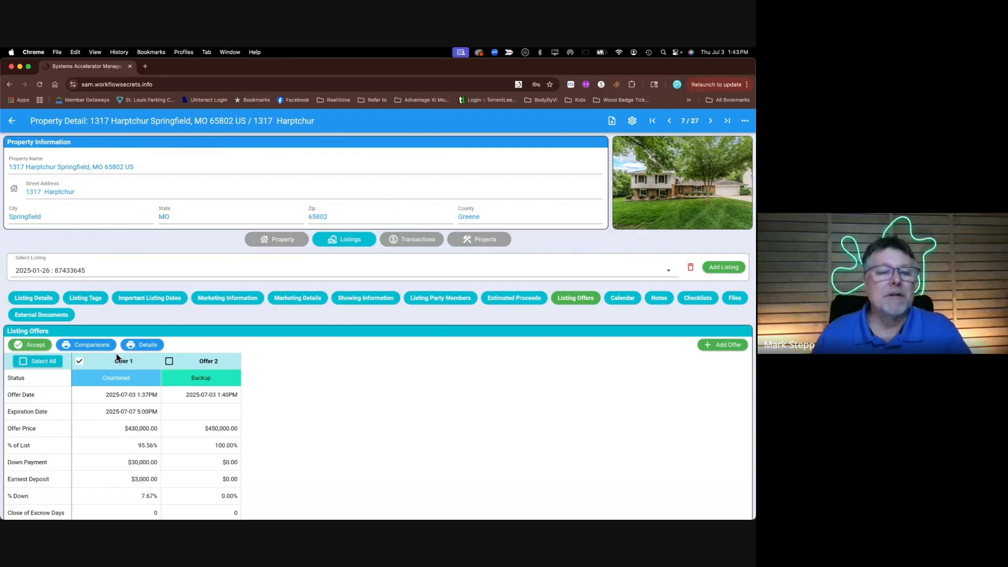
{"action": "left_click", "coordinate": [35, 347]}
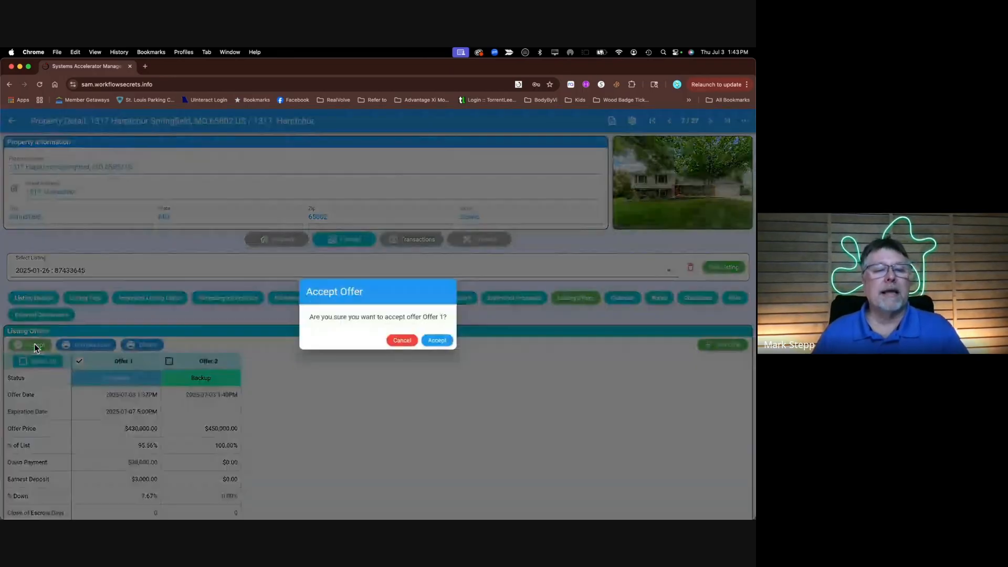
{"action": "left_click", "coordinate": [439, 340]}
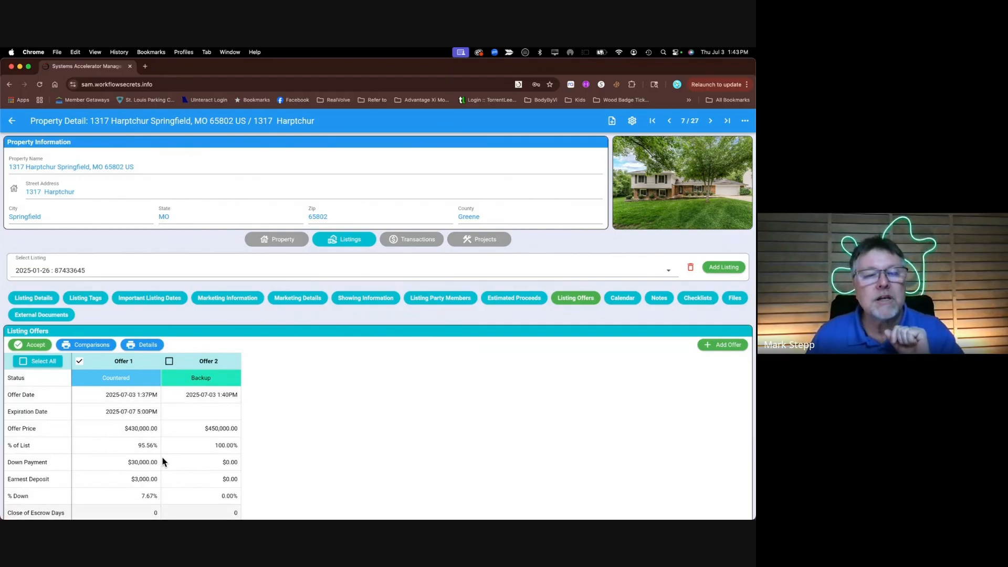
{"action": "left_click", "coordinate": [415, 241]}
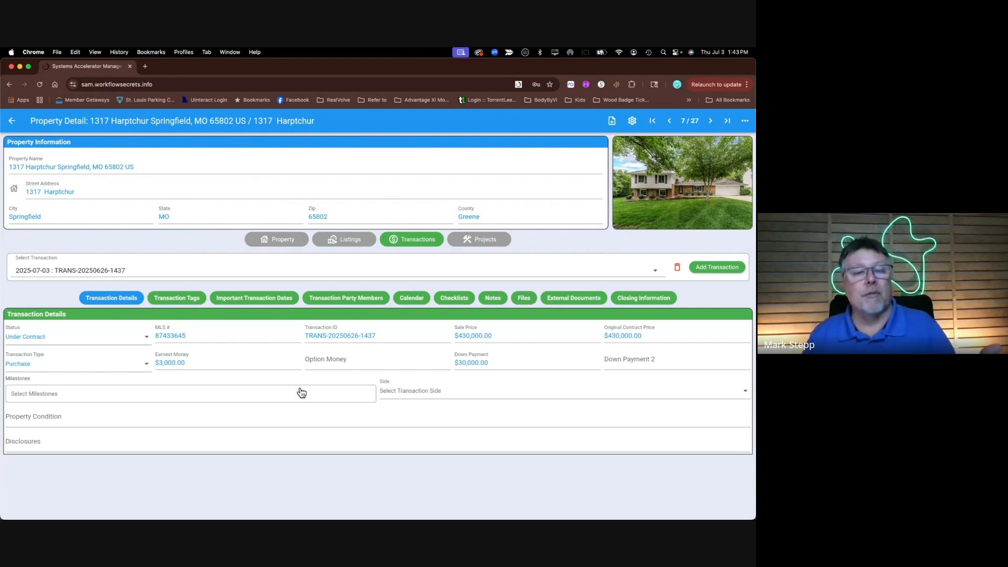
Scroll through the transferred party members, then show the Important Dates stamped 2025-07-03 1:43PM
{"action": "left_click", "coordinate": [355, 303]}
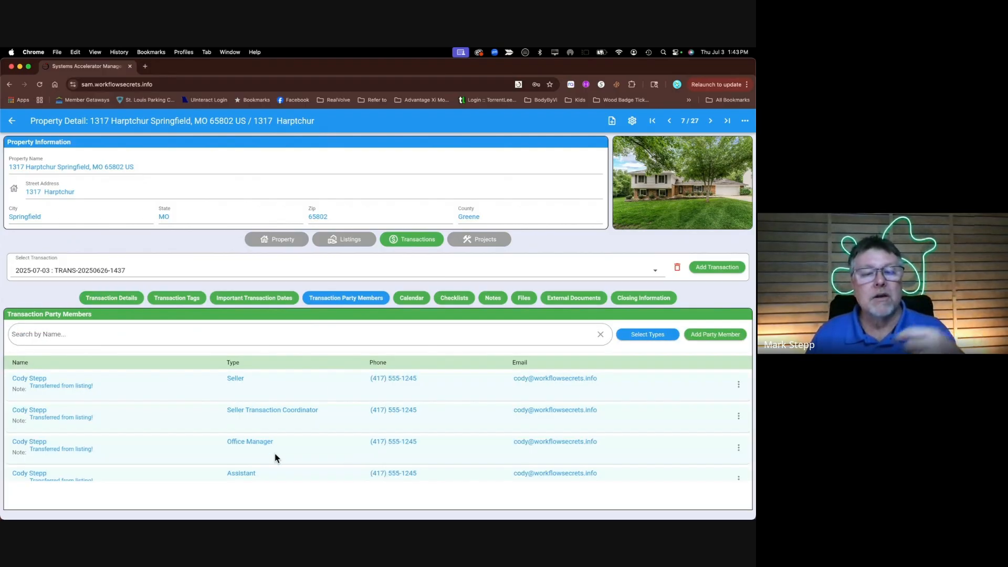
{"action": "scroll", "coordinate": [268, 443], "scroll_direction": "down", "scroll_amount": 3}
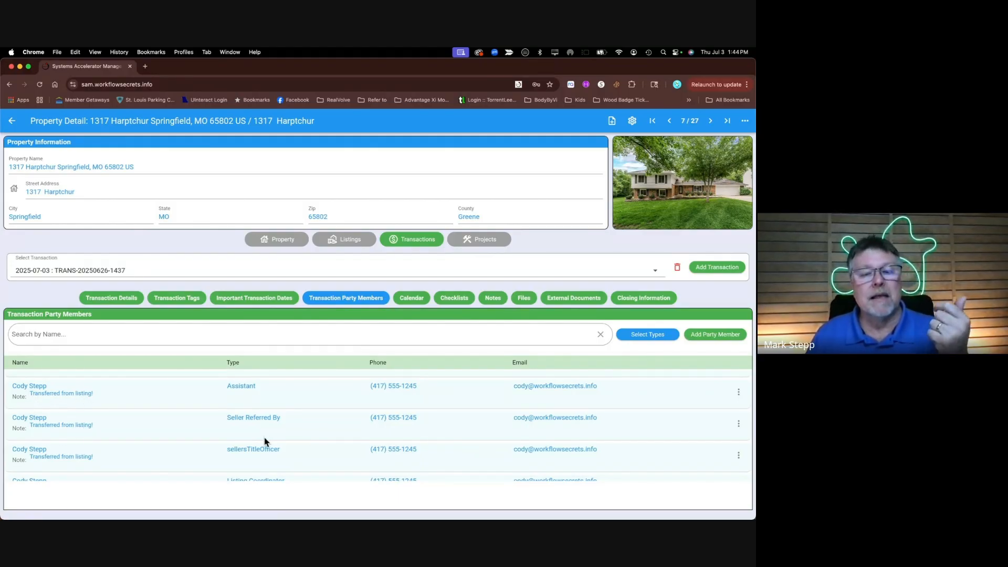
{"action": "scroll", "coordinate": [264, 440], "scroll_direction": "down", "scroll_amount": 5}
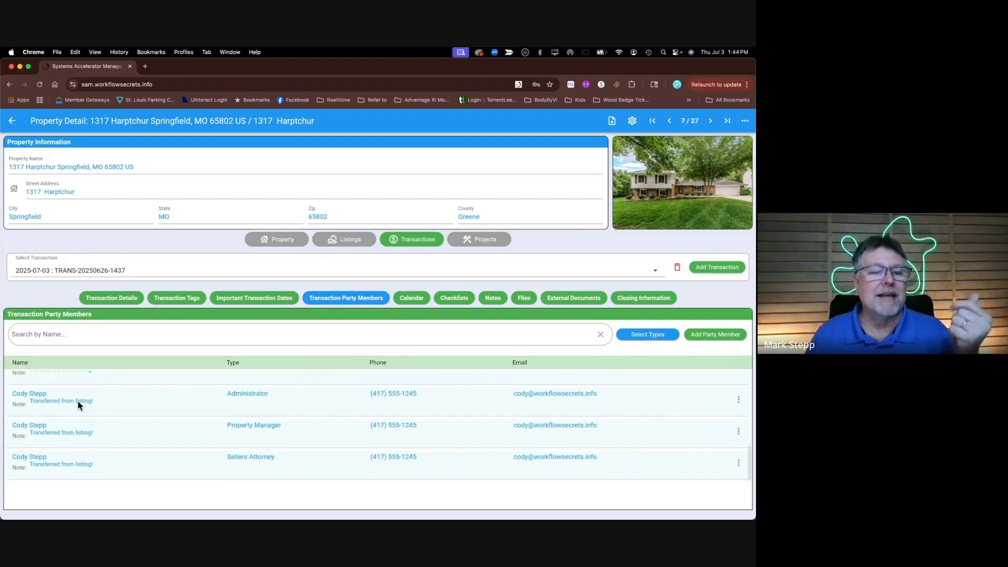
{"action": "scroll", "coordinate": [283, 431], "scroll_direction": "up", "scroll_amount": 4}
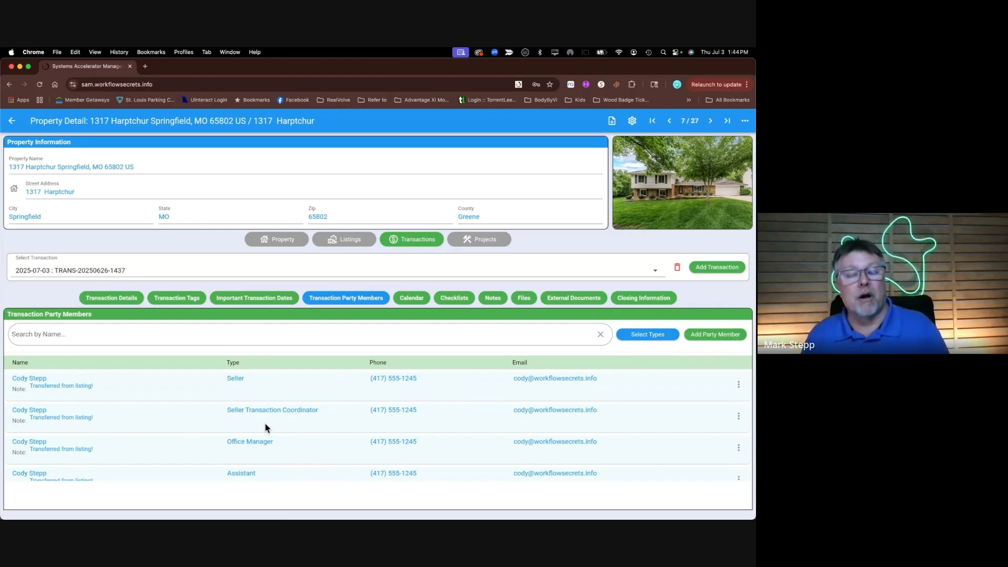
{"action": "scroll", "coordinate": [265, 428], "scroll_direction": "down", "scroll_amount": 8}
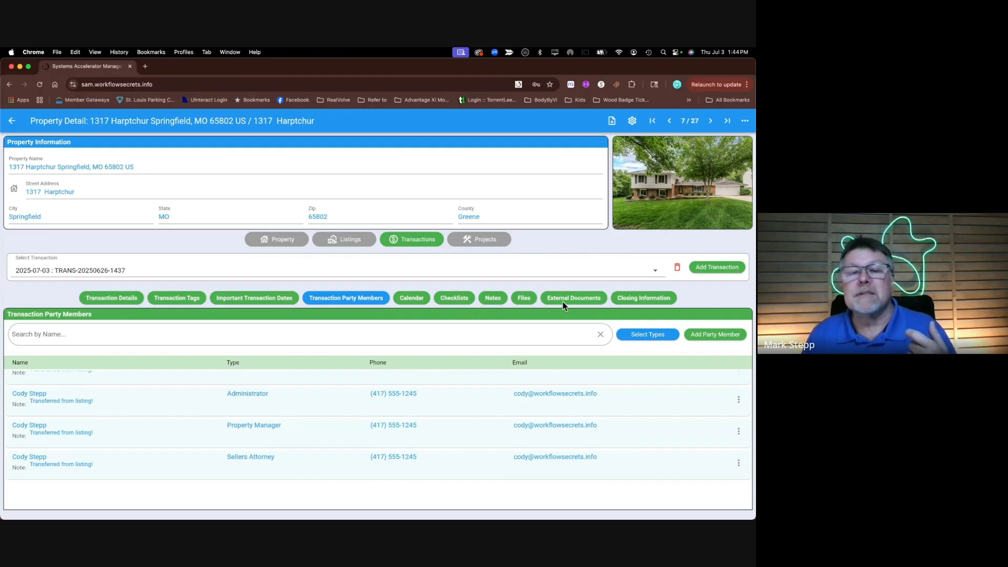
{"action": "left_click", "coordinate": [249, 298]}
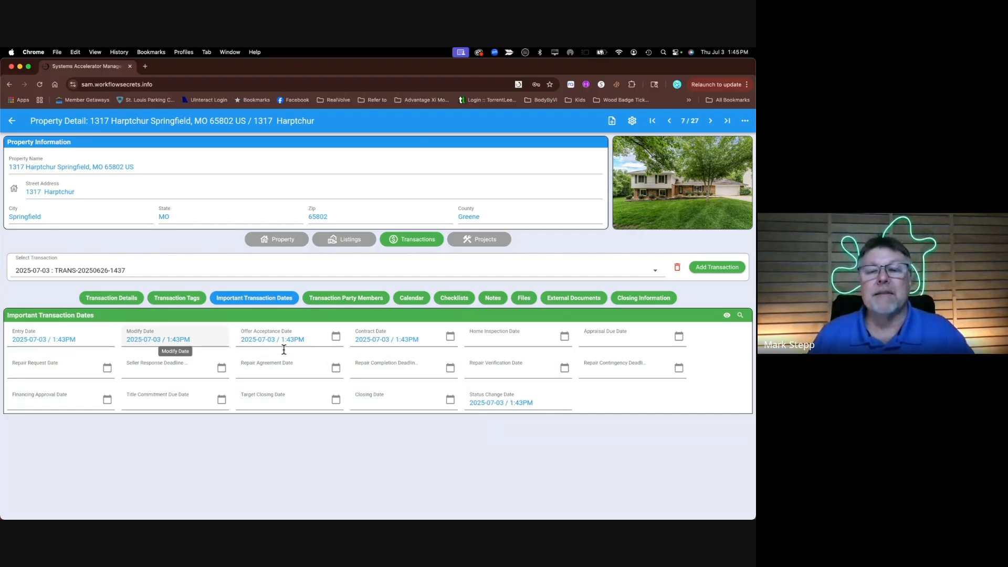
Check the transaction's Notes, Tags and Details, then return to the Under Contract $450,000 listing
{"action": "left_click", "coordinate": [492, 298]}
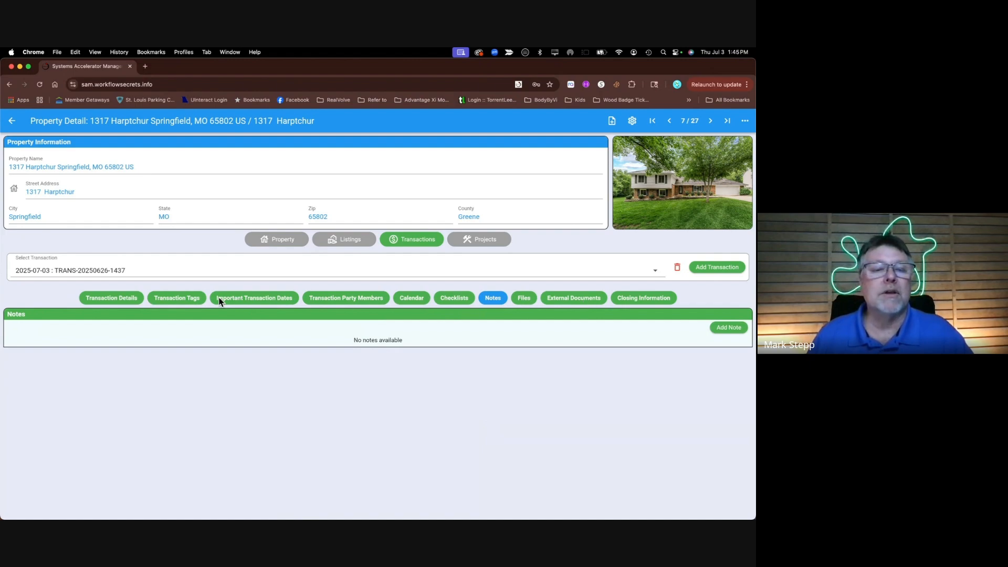
{"action": "left_click", "coordinate": [184, 299]}
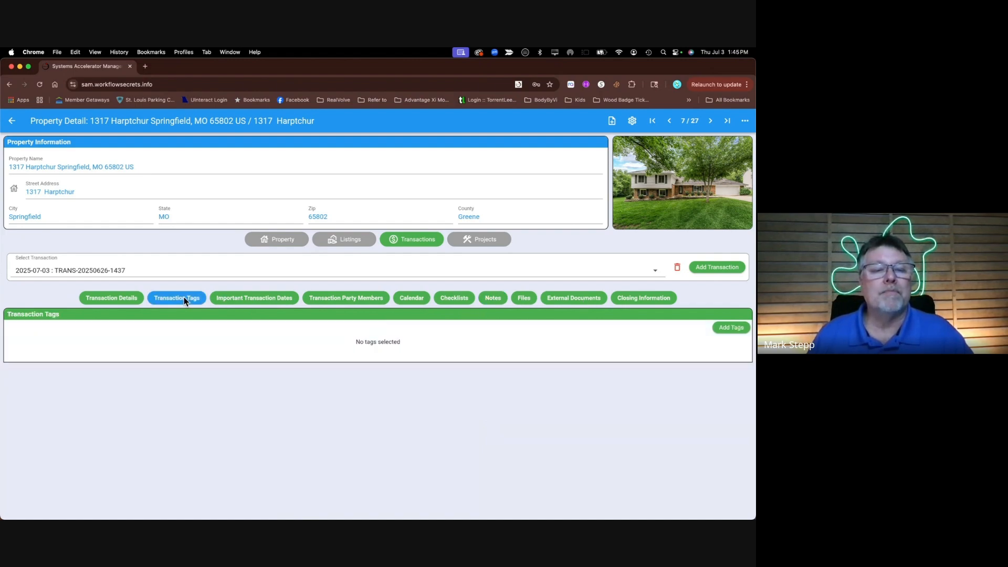
{"action": "left_click", "coordinate": [121, 299]}
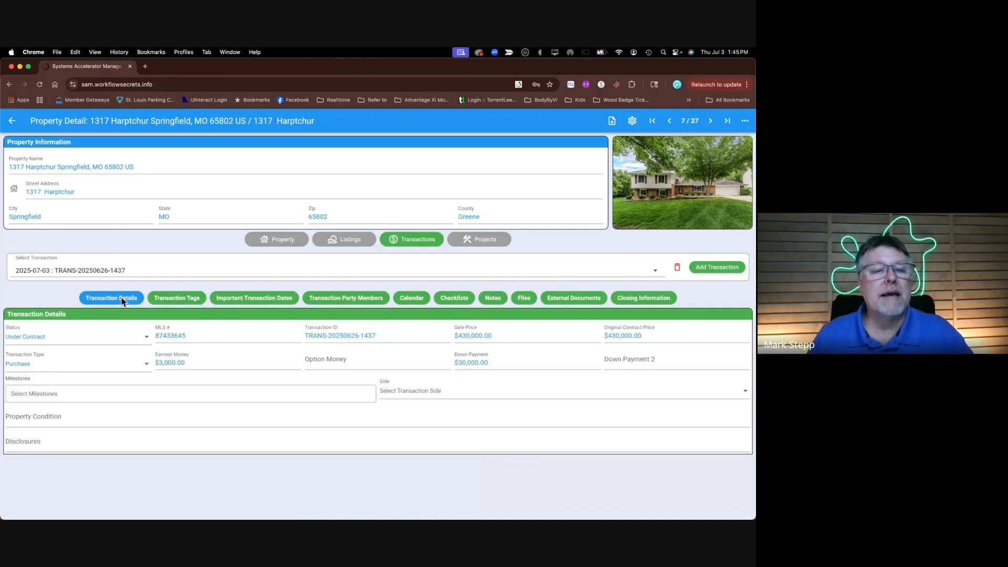
{"action": "left_click", "coordinate": [342, 239]}
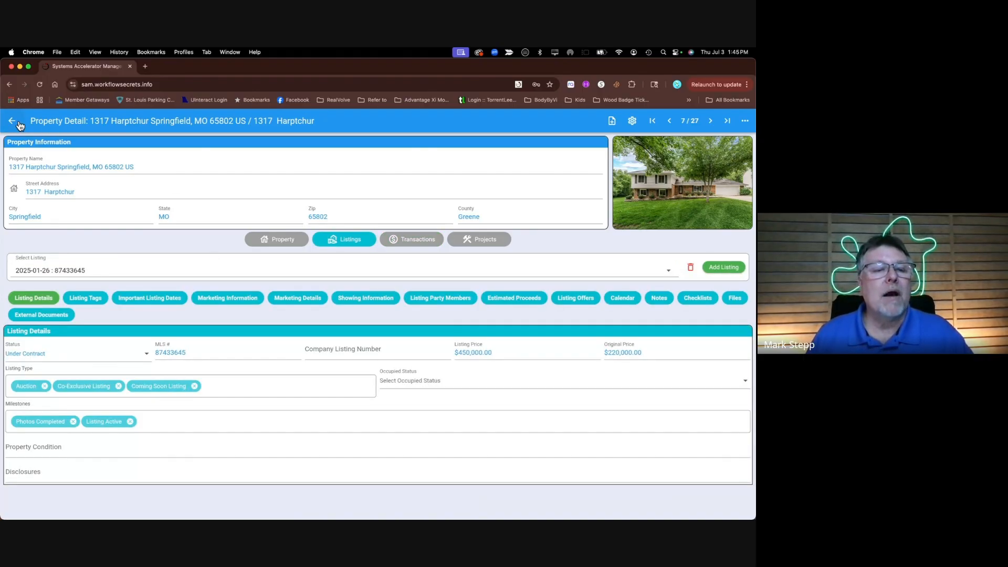
{"action": "left_click", "coordinate": [17, 122]}
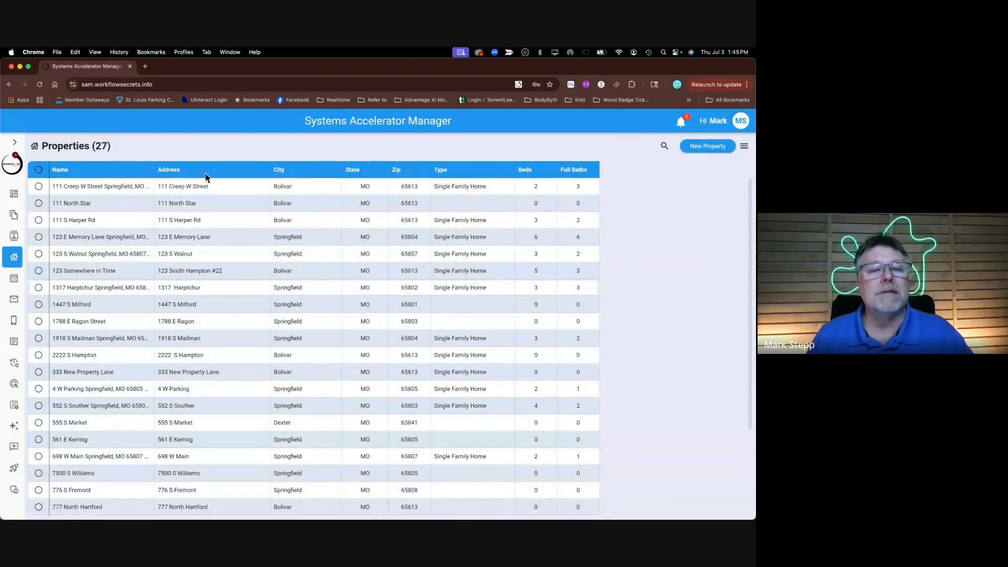
{"action": "left_click", "coordinate": [103, 289]}
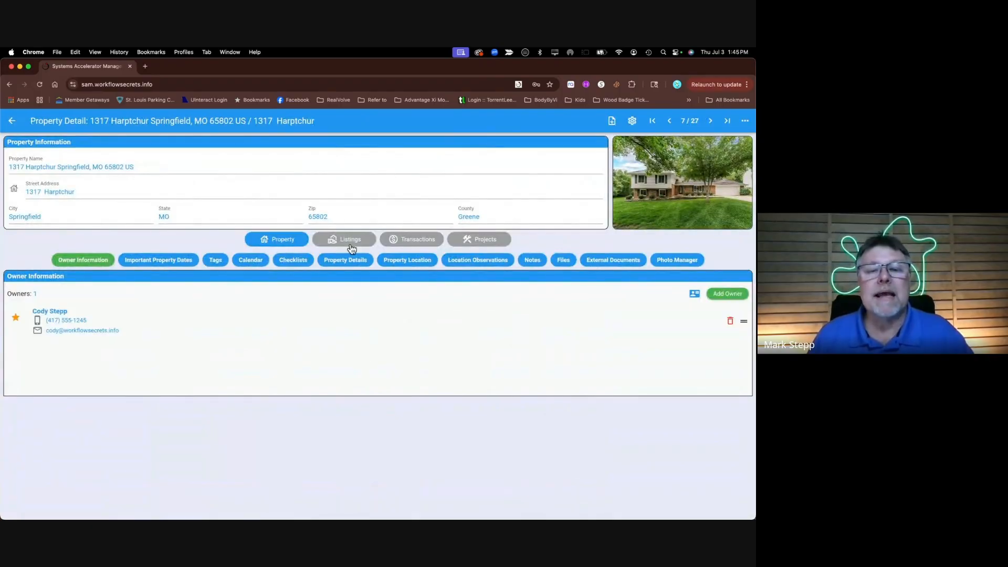
{"action": "left_click", "coordinate": [345, 240]}
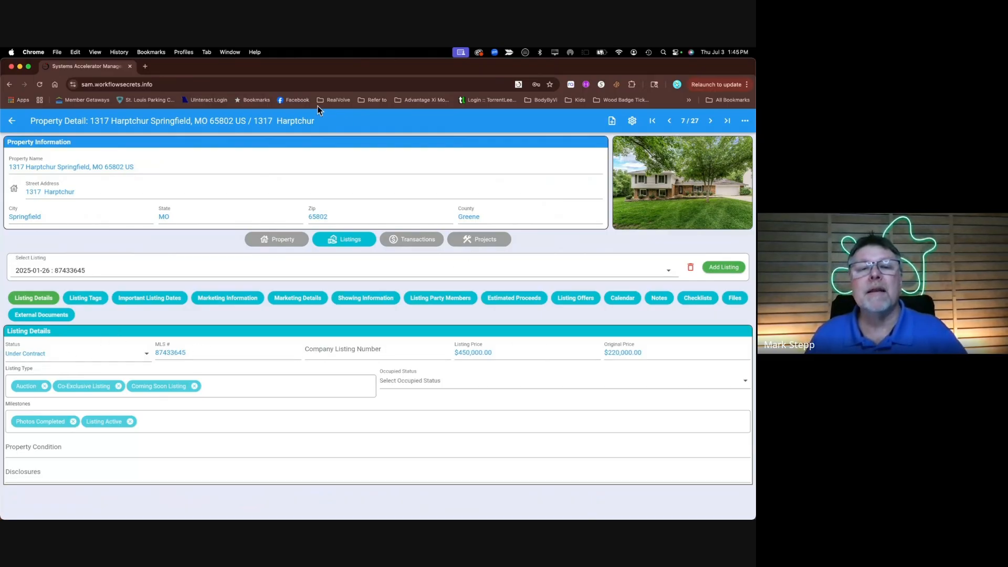
{"action": "left_click", "coordinate": [412, 248]}
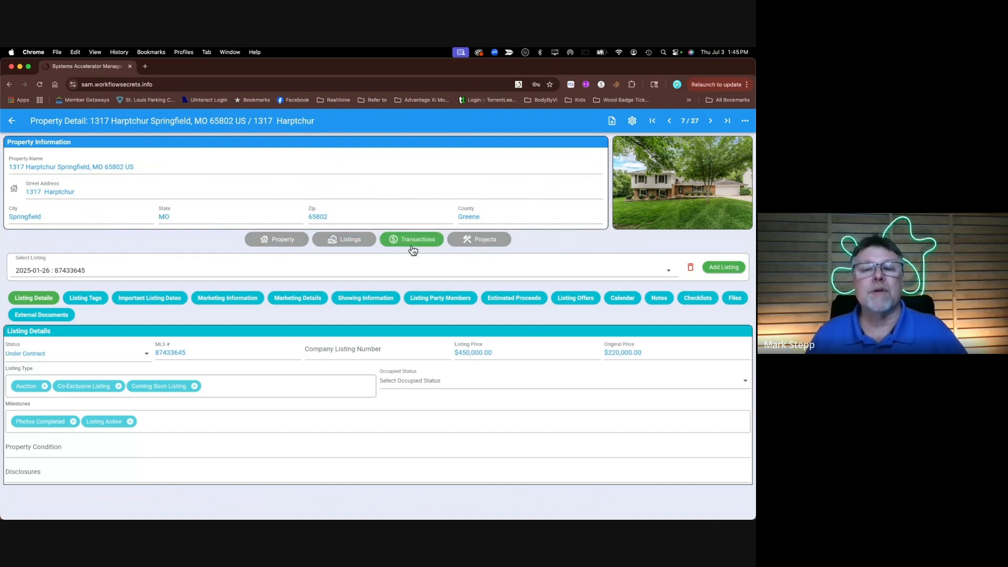